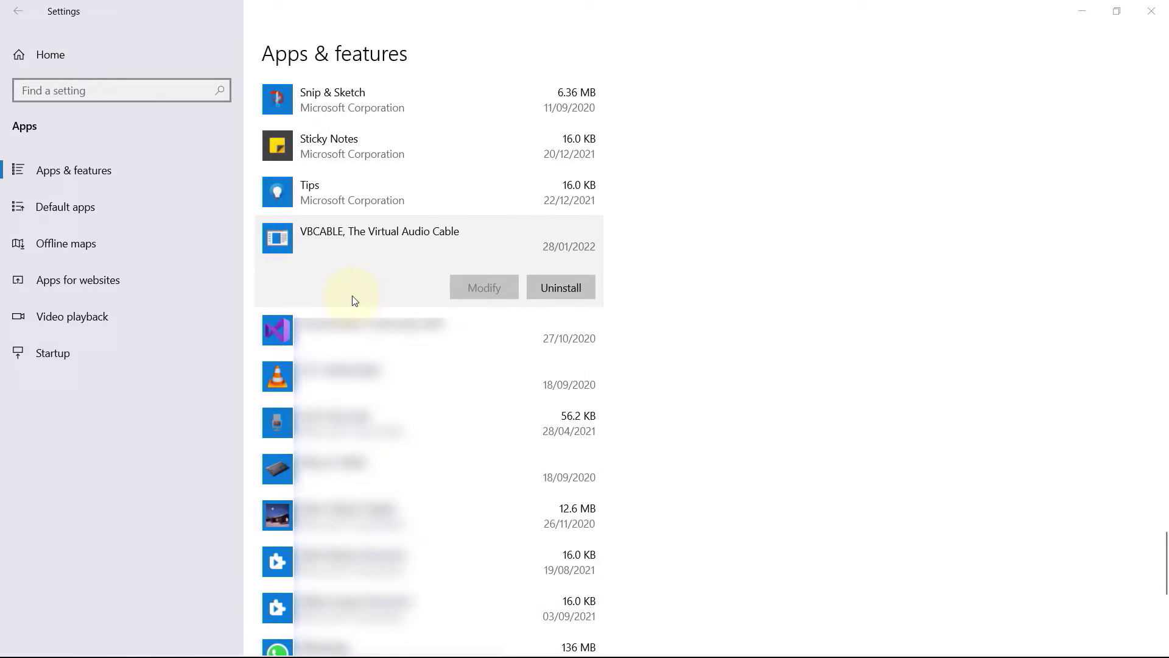
Try uninstalling VBCABLE from Apps & features and dismiss the VB-Audio installer that opens.
left_click(572, 286)
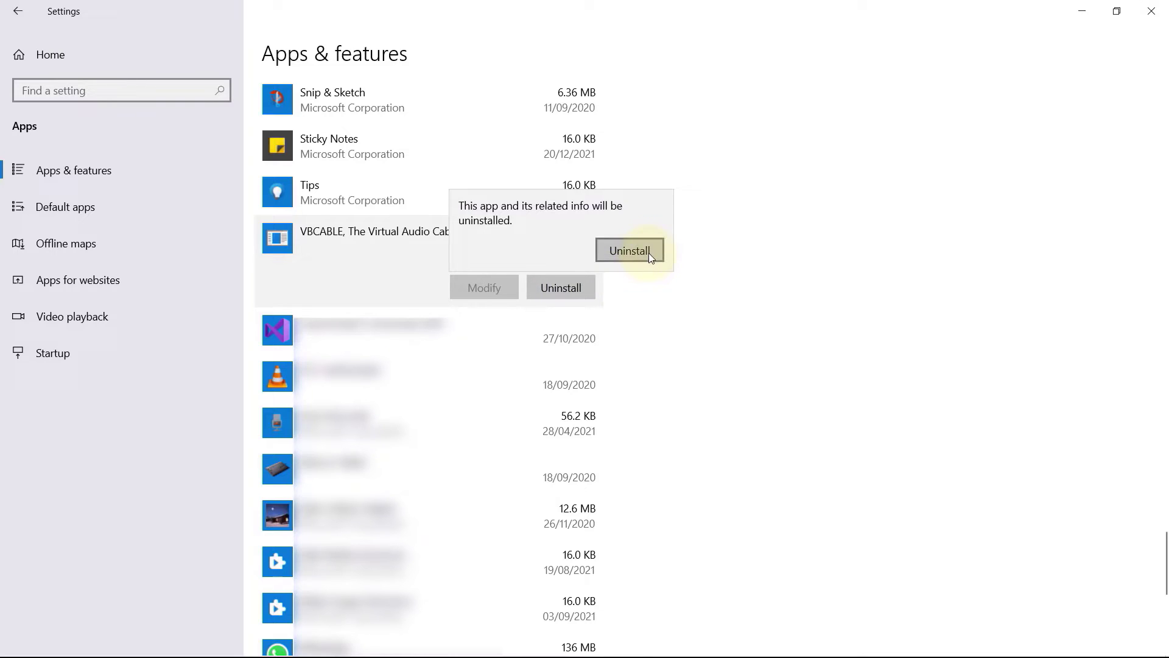
left_click(630, 250)
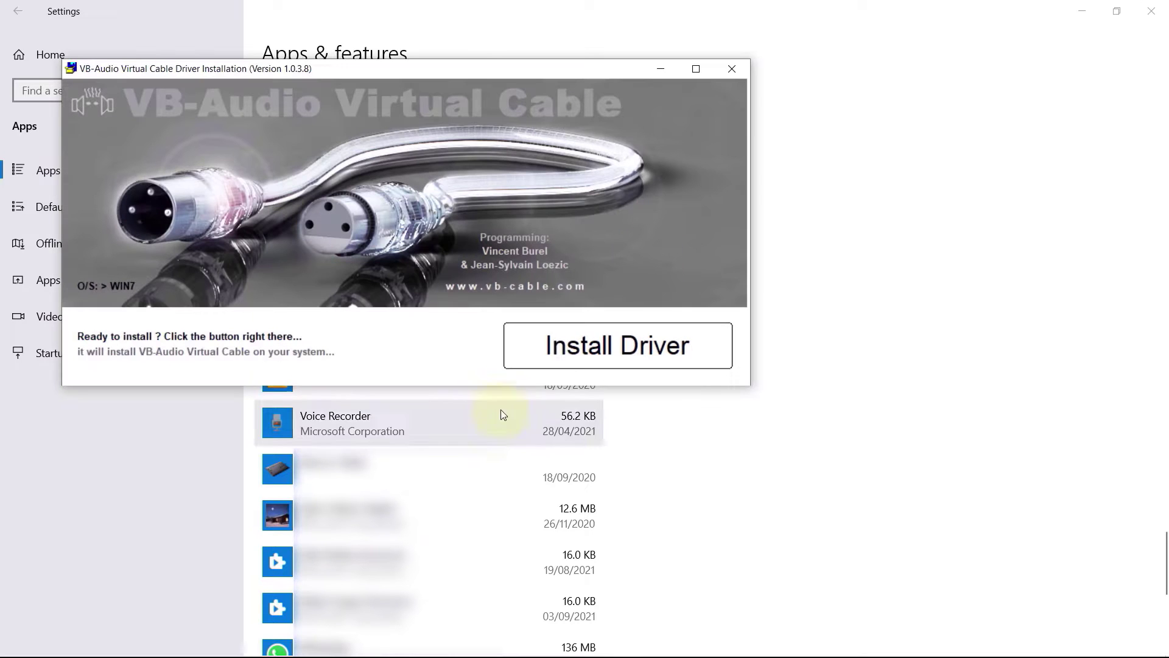
left_click(732, 68)
Close Settings, try uninstalling VBCABLE in Programs and Features, dismiss its installer, and close Control Panel.
left_click(1143, 12)
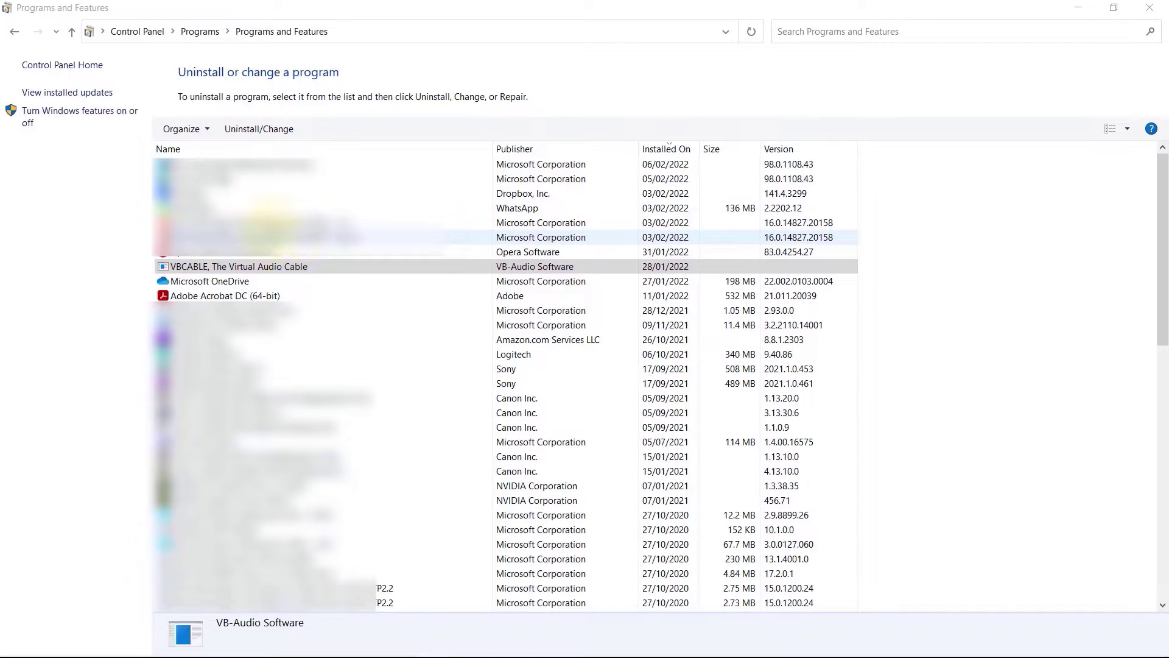
left_click(264, 131)
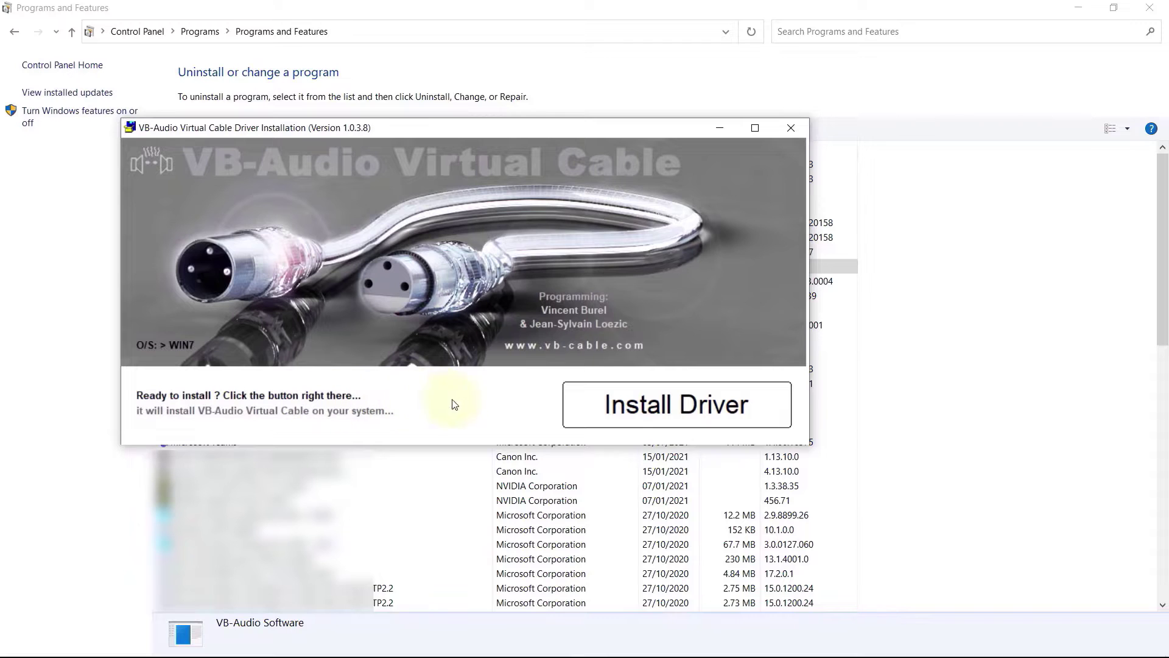
left_click(790, 129)
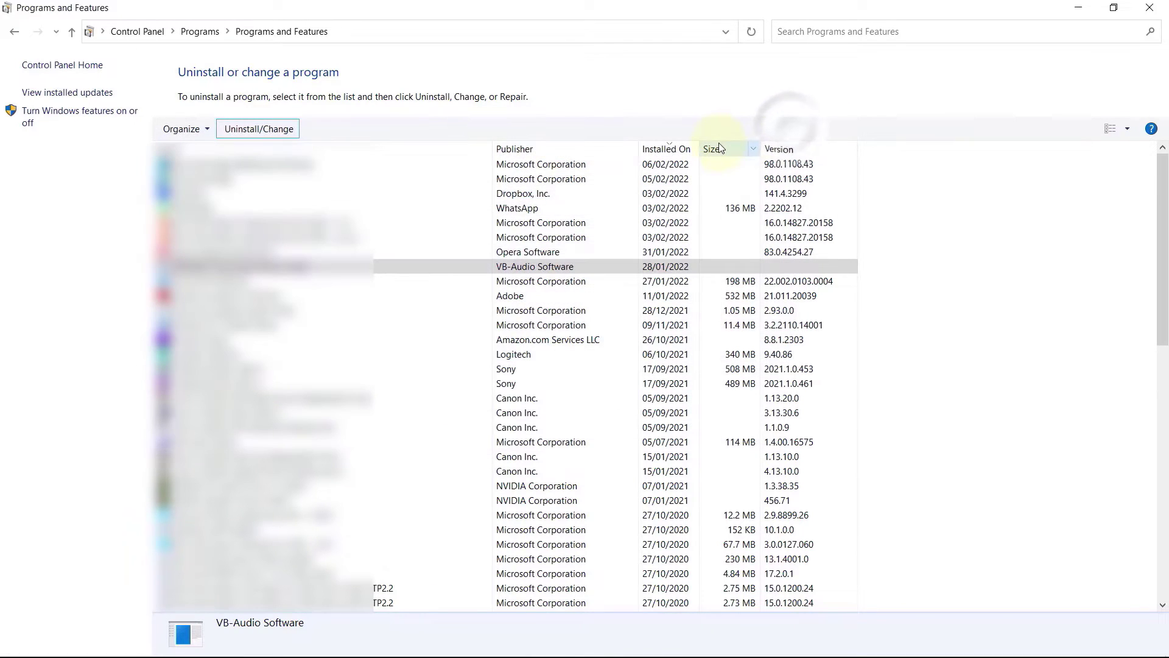
left_click(1151, 7)
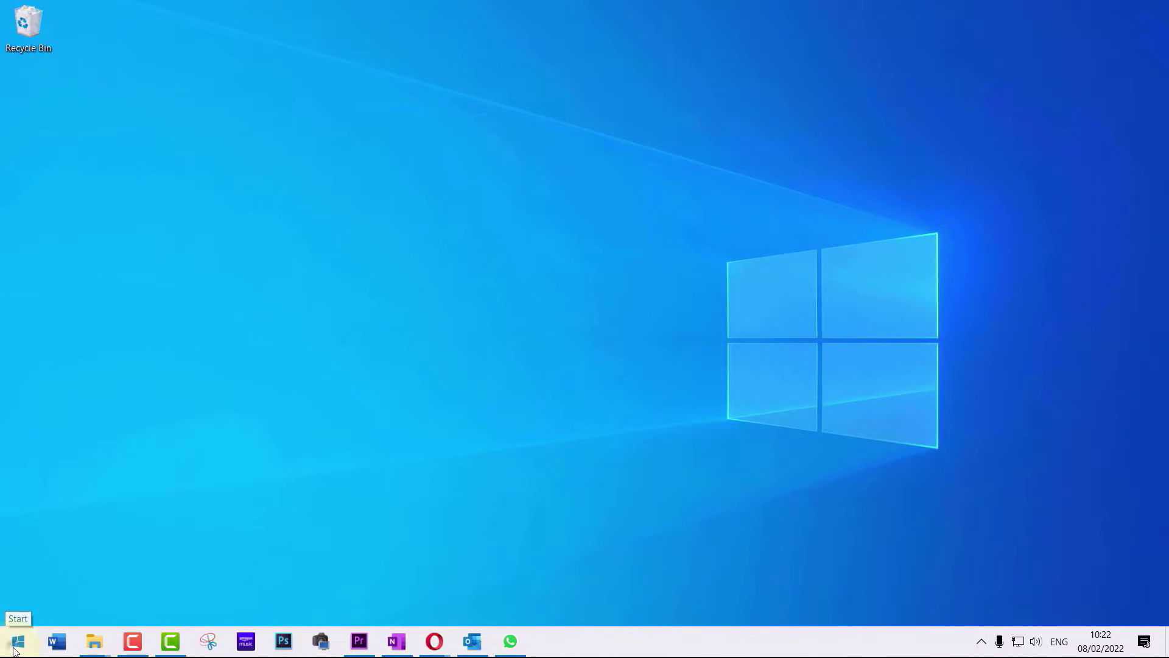
Search the Start menu for 'reg' to find Registry Editor.
left_click(14, 649)
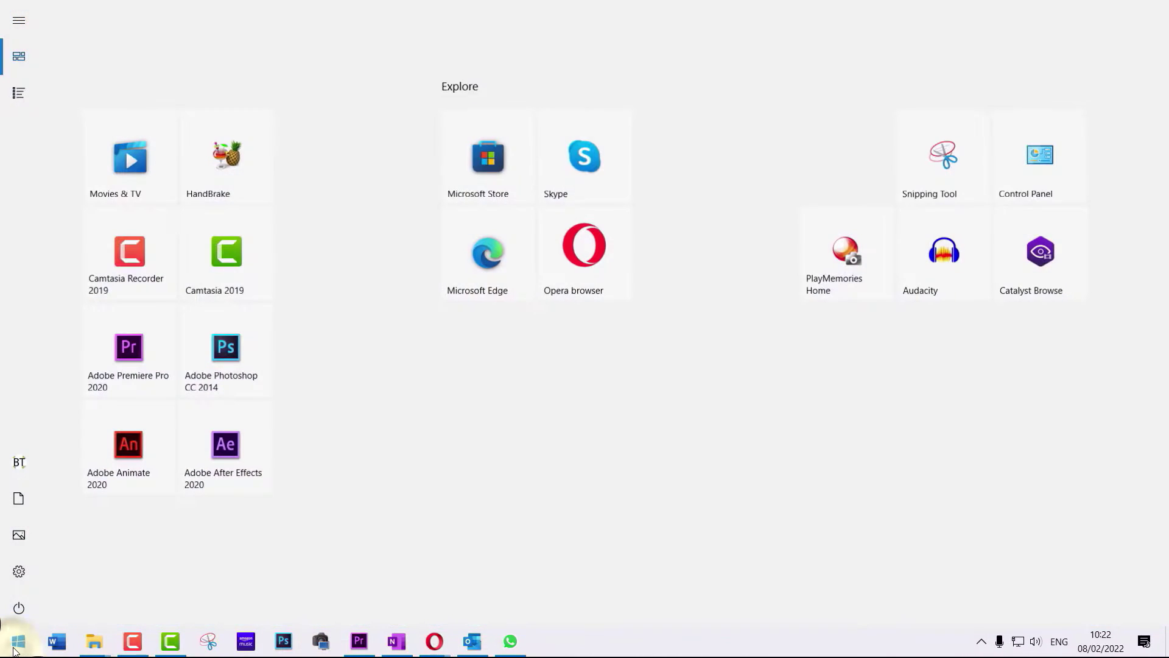
type("reg")
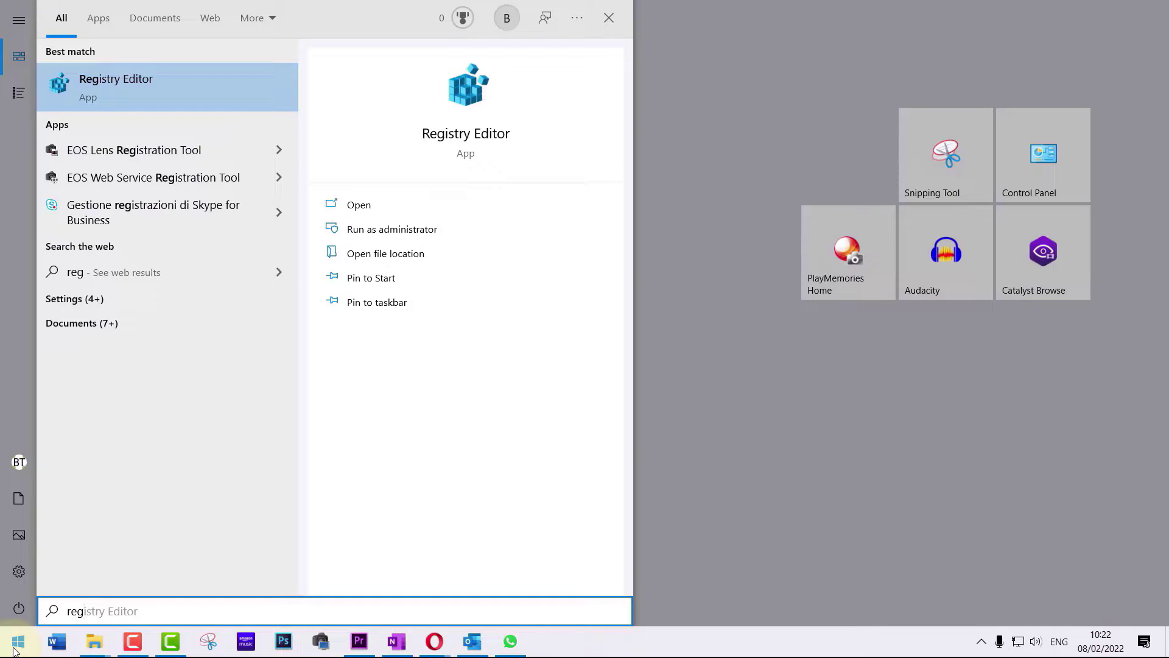
Launch Registry Editor and browse to HKEY_LOCAL_MACHINE\SOFTWARE.
left_click(156, 92)
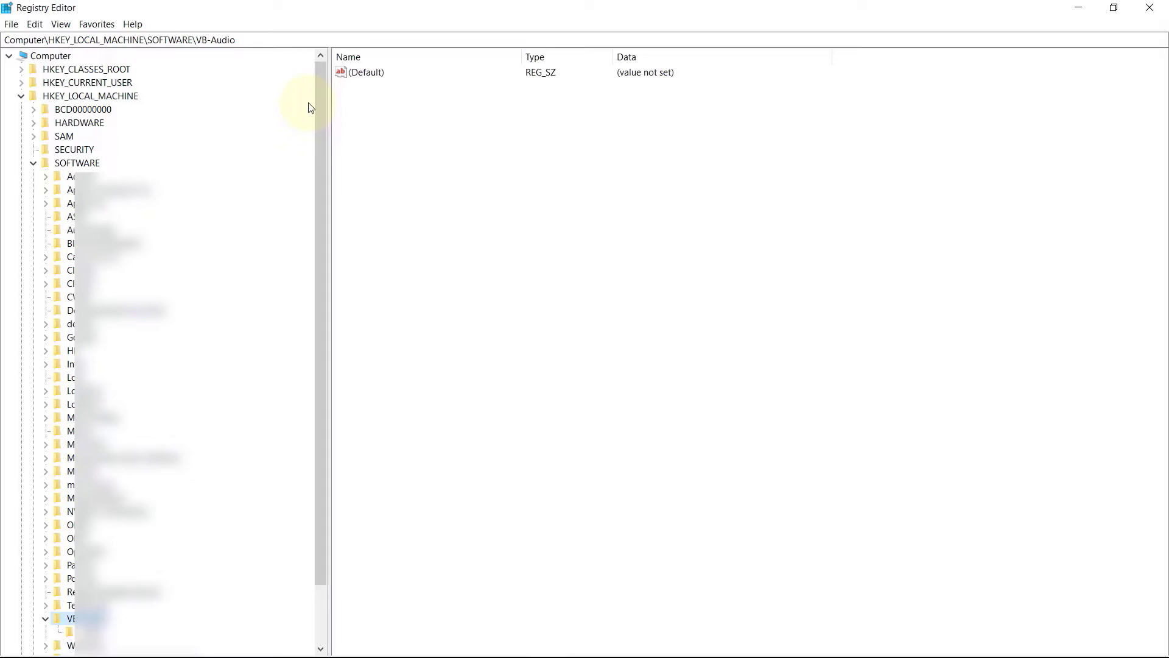
left_click(144, 171)
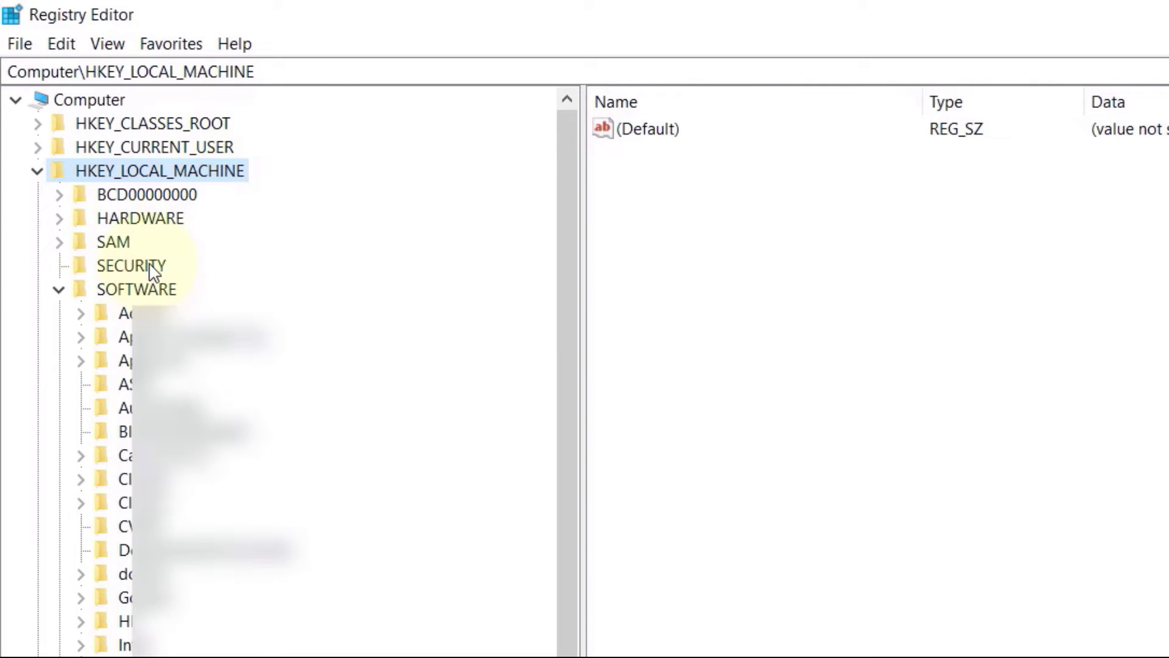
left_click(126, 291)
scroll(560, 645, "down", 2)
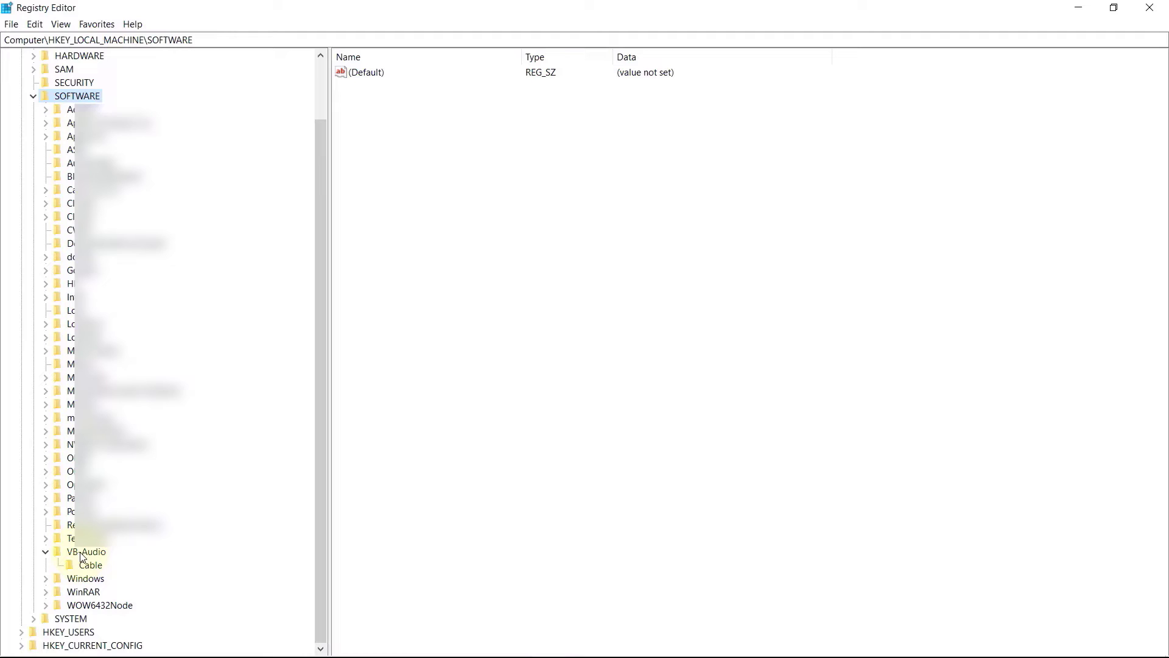
Check the VB-Audio key's Cable subkey values, then choose Delete on VB-Audio.
left_click(88, 552)
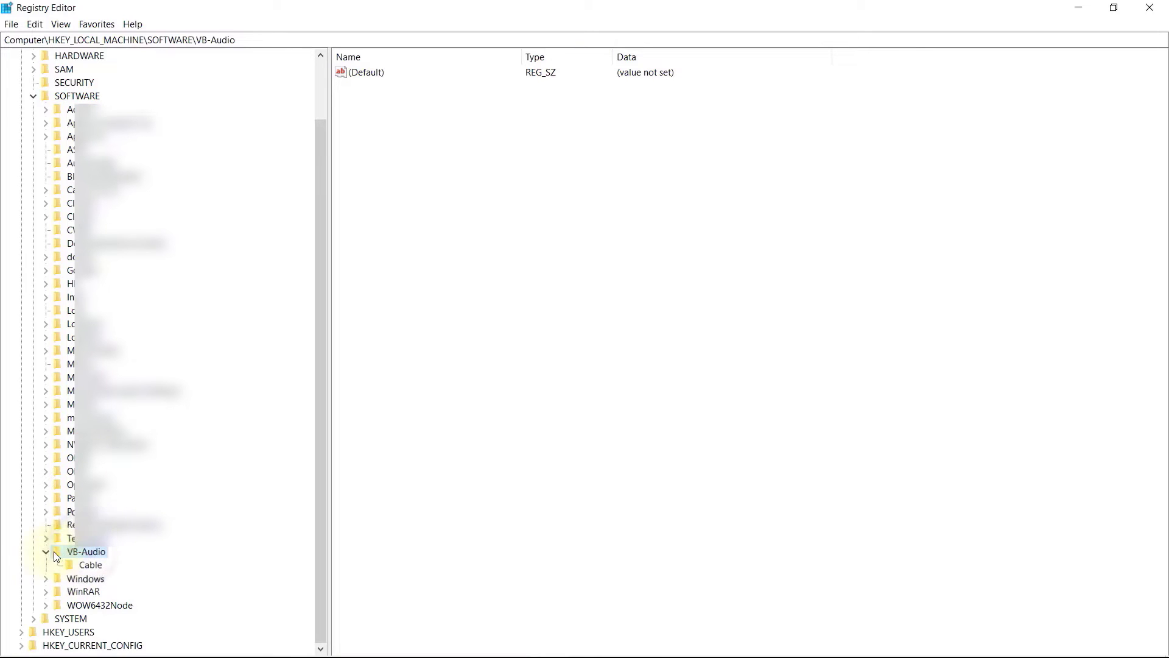
left_click(83, 566)
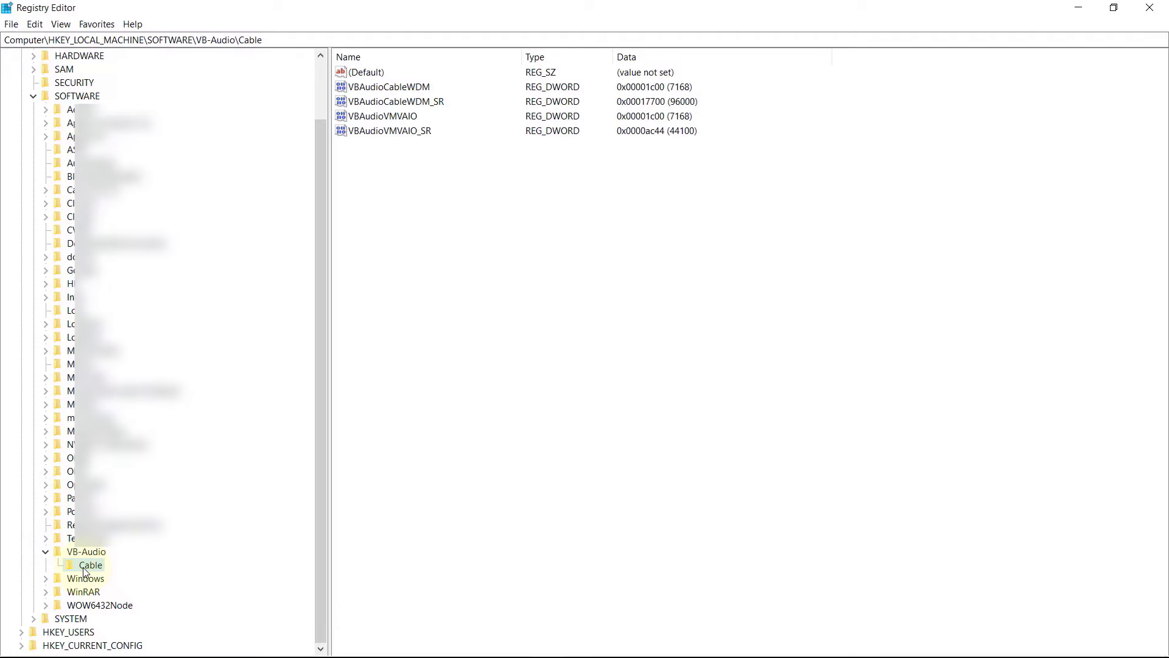
left_click(76, 552)
right_click(68, 549)
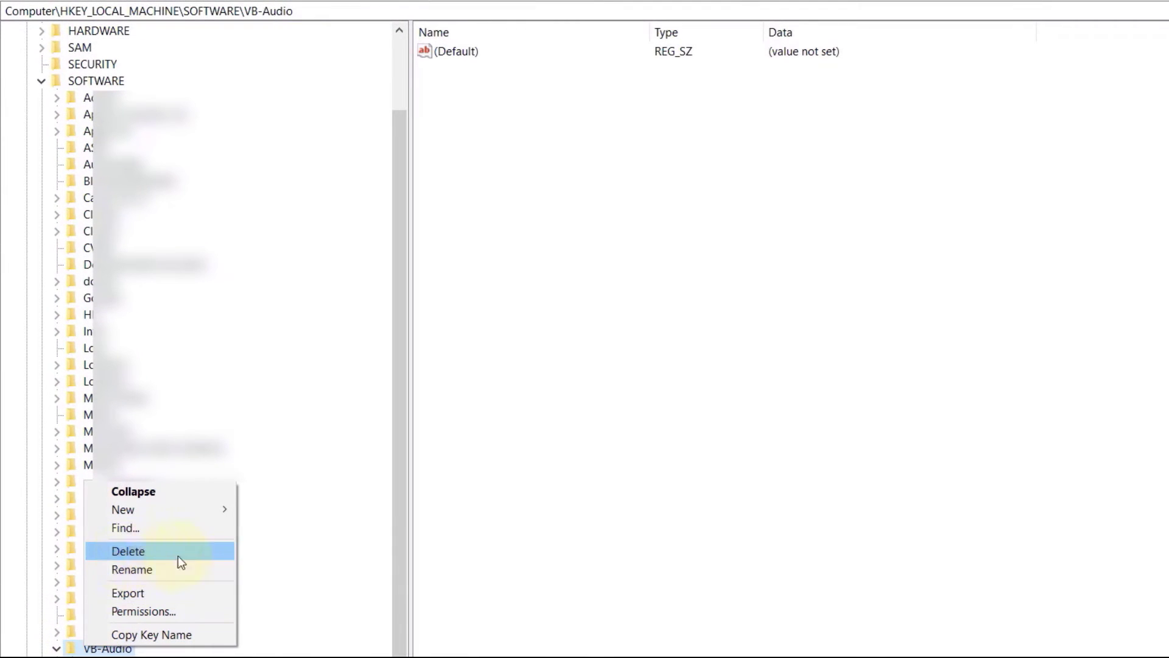
left_click(192, 554)
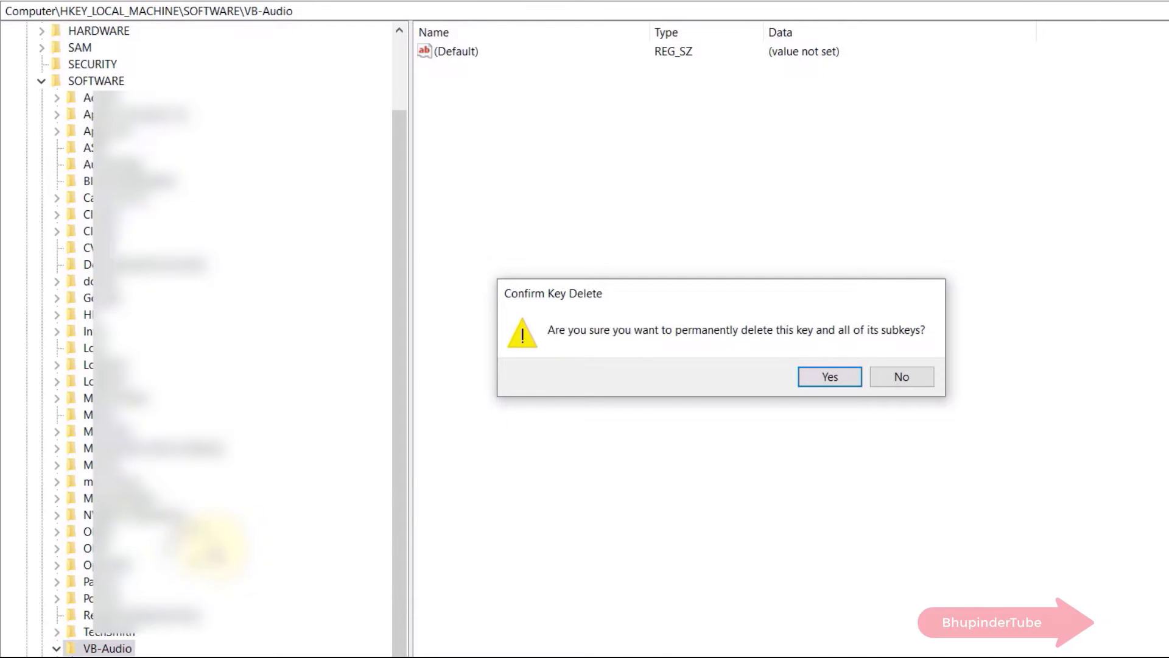
Confirm deleting VB-Audio with its subkeys, then expand SOFTWARE\Microsoft.
left_click(828, 376)
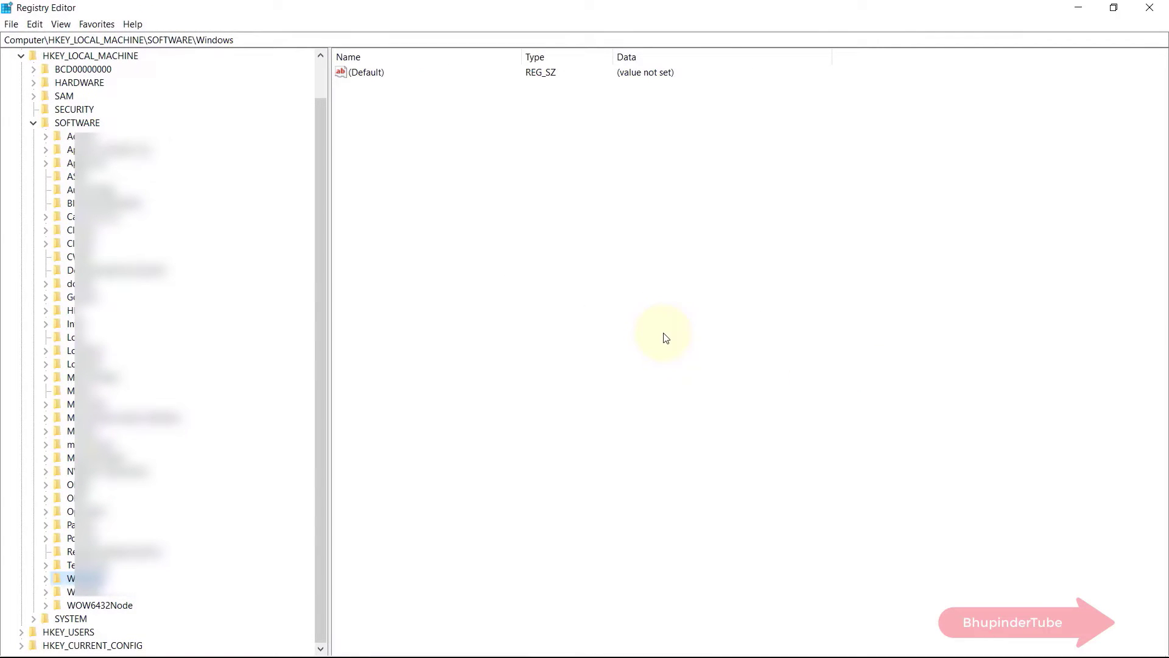
scroll(274, 522, "up", 1)
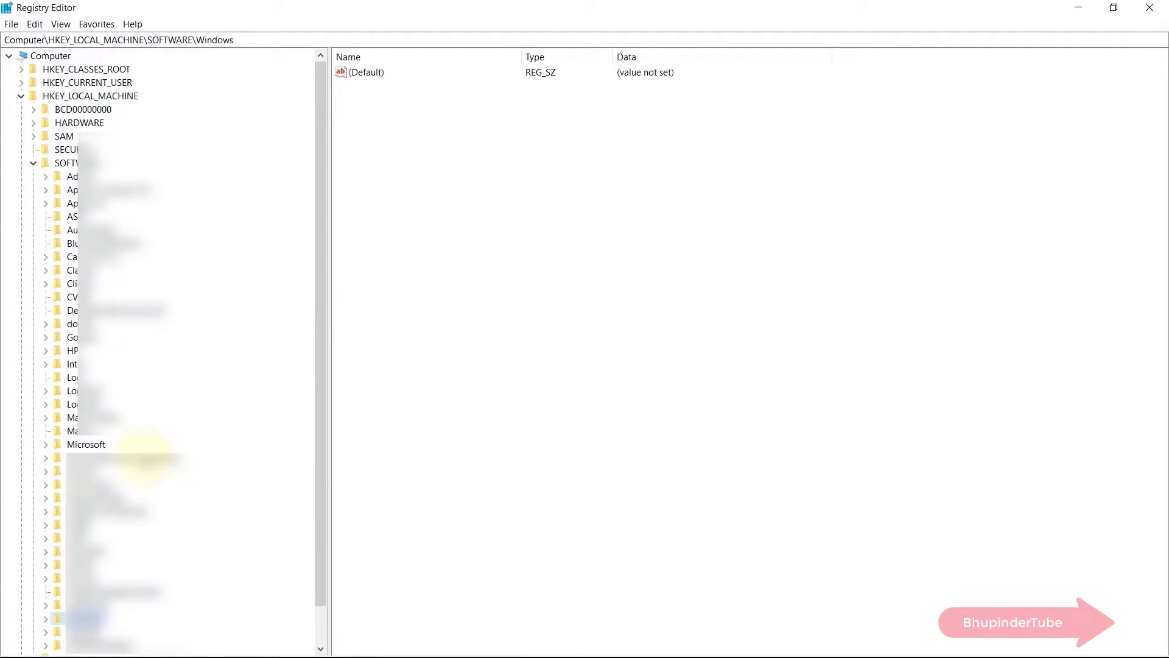
left_click(92, 449)
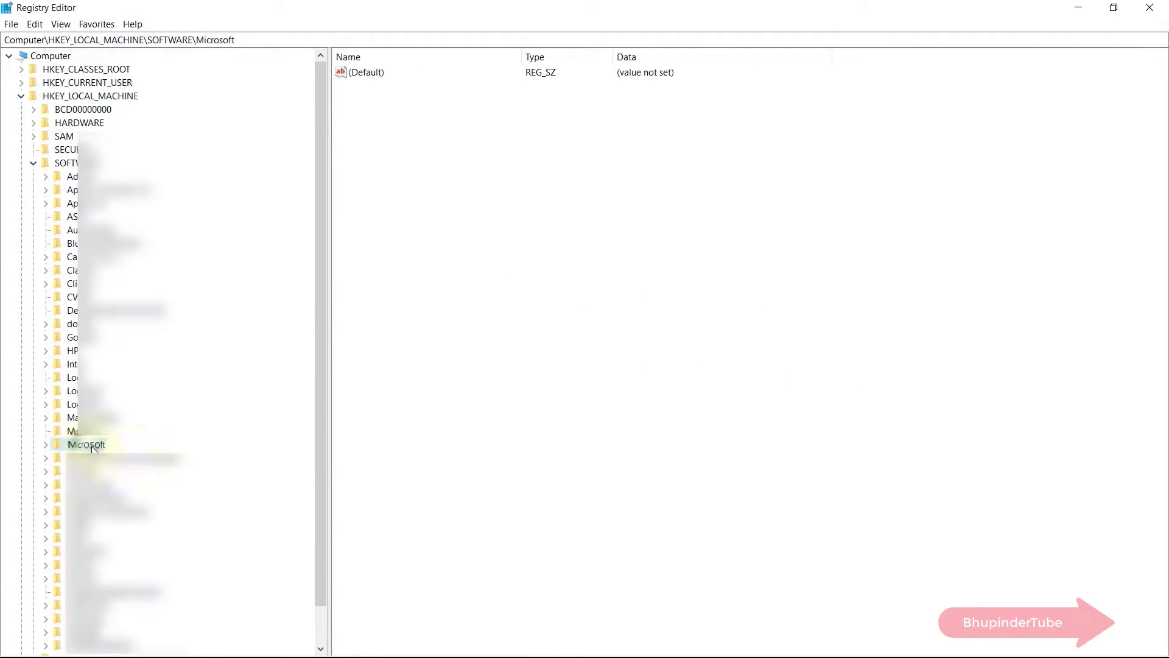
left_click(45, 445)
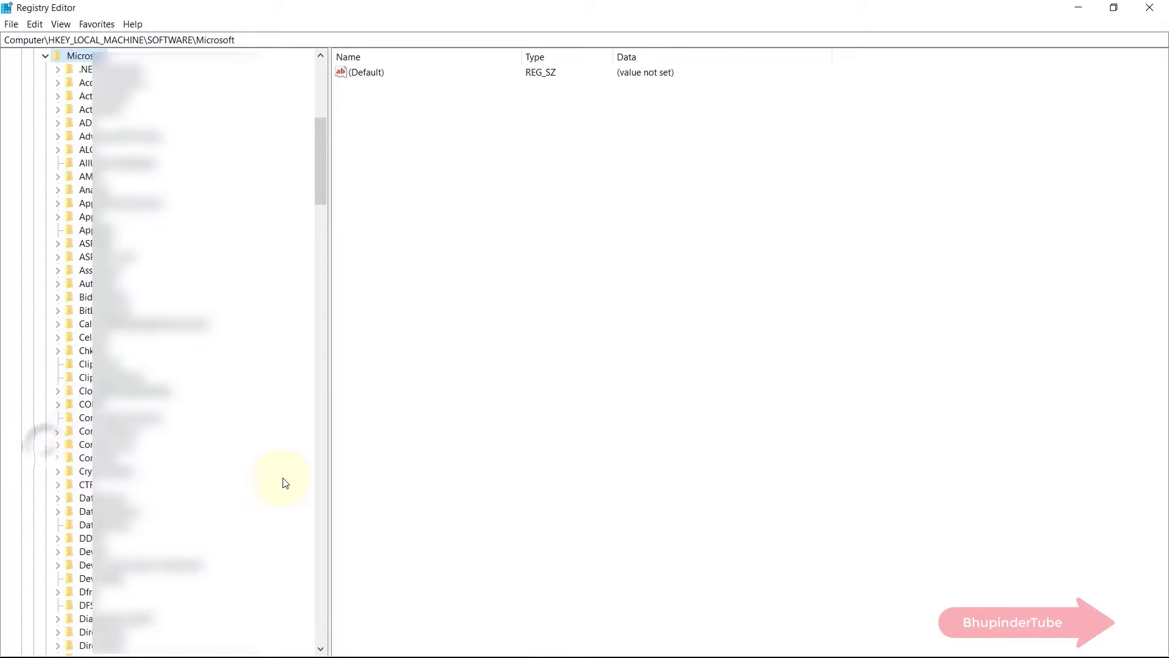
Expand Windows\CurrentVersion\Uninstall to list the 64-bit program keys.
scroll(285, 484, "down", 20)
scroll(287, 491, "down", 20)
left_click(96, 204)
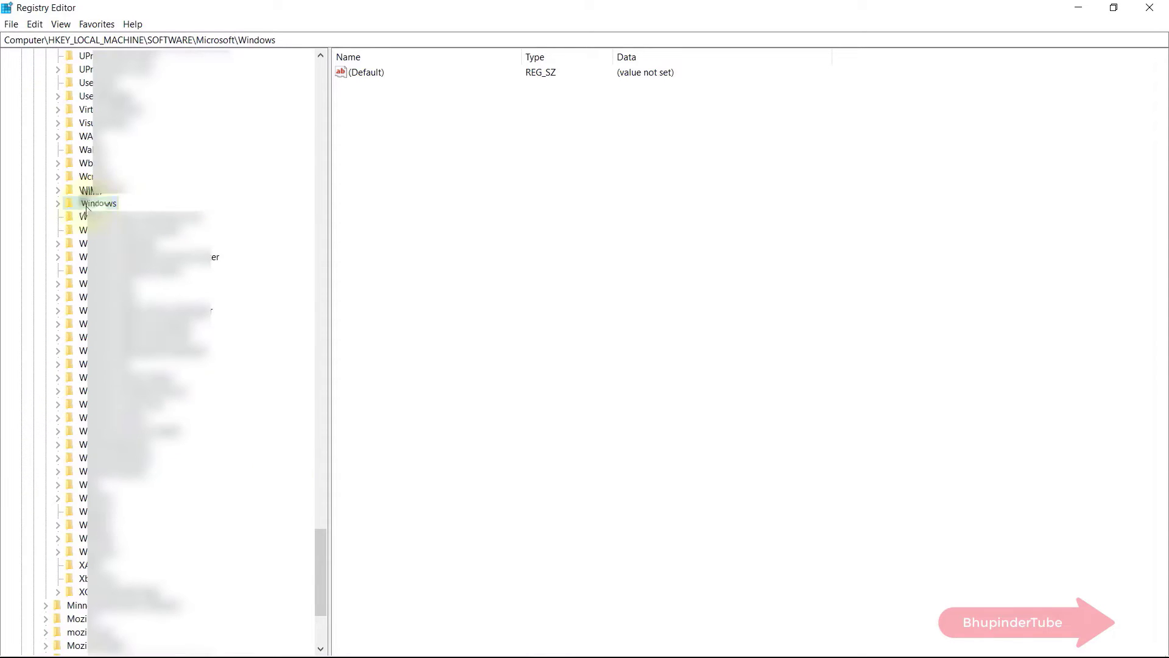
left_click(58, 202)
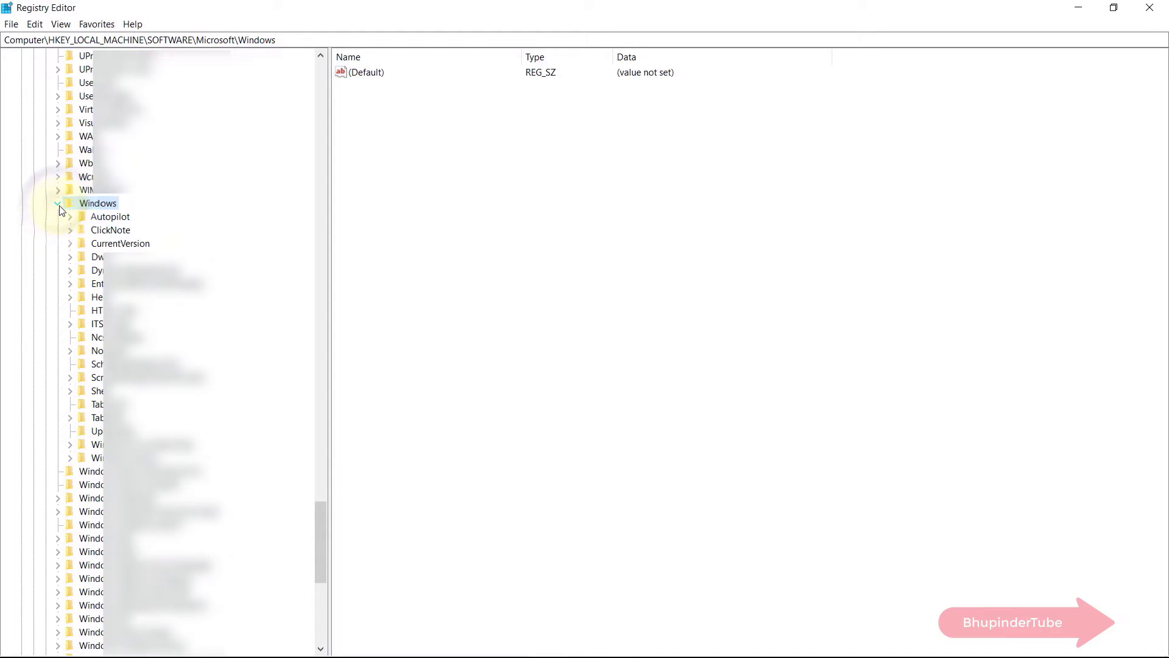
left_click(113, 244)
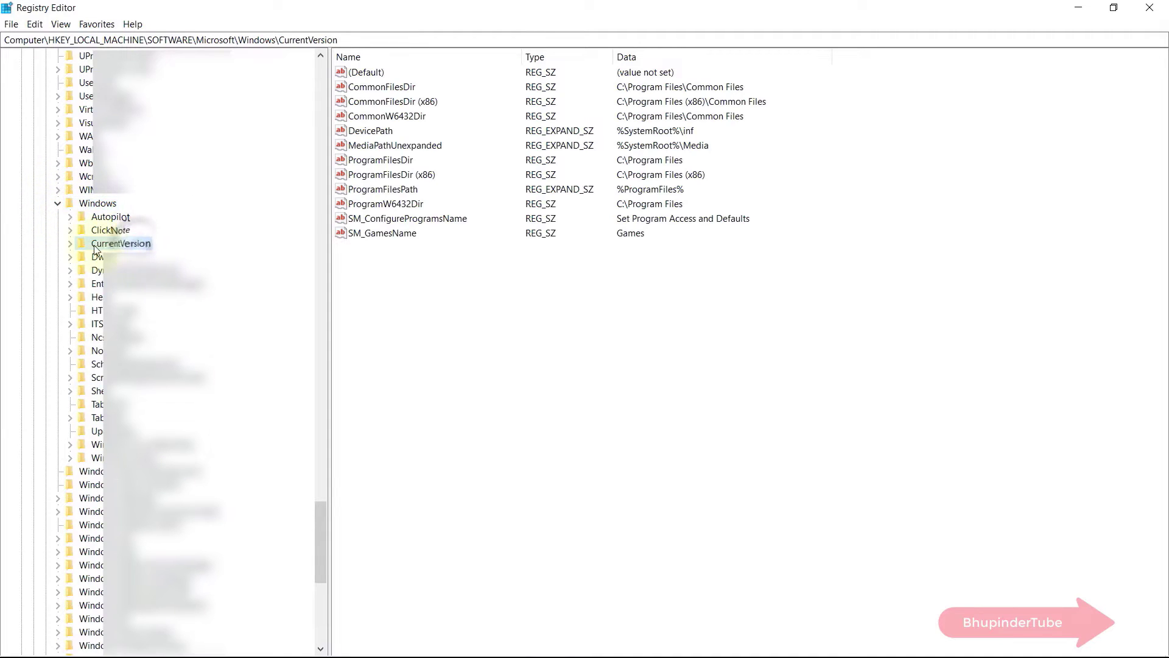
left_click(70, 244)
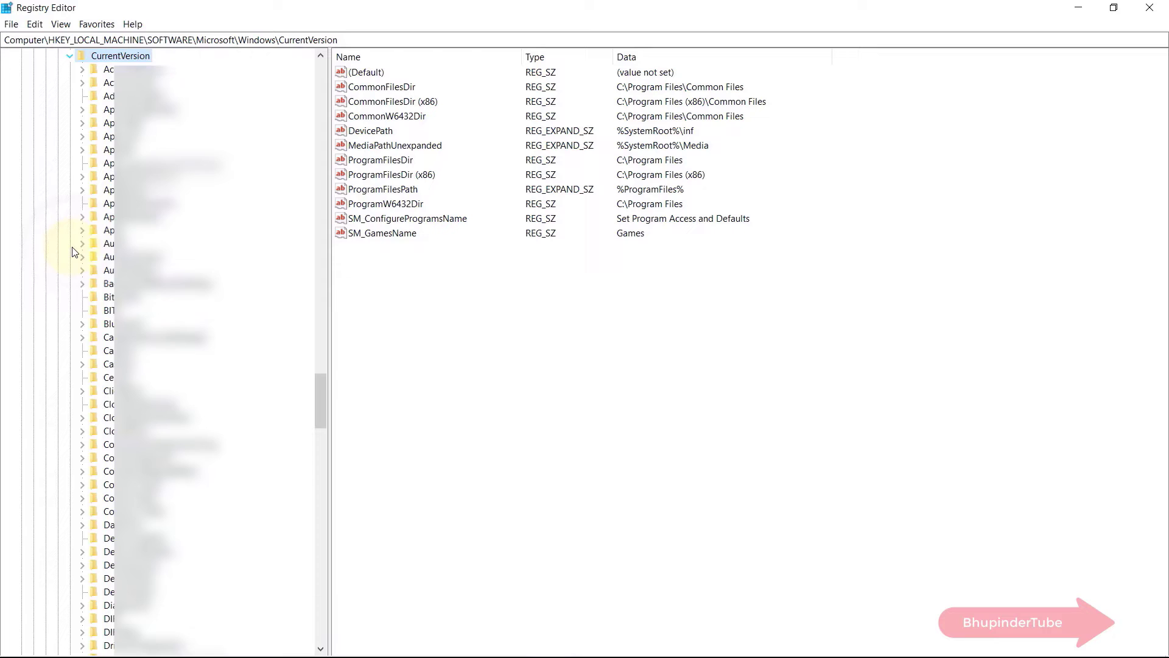
left_click(117, 335)
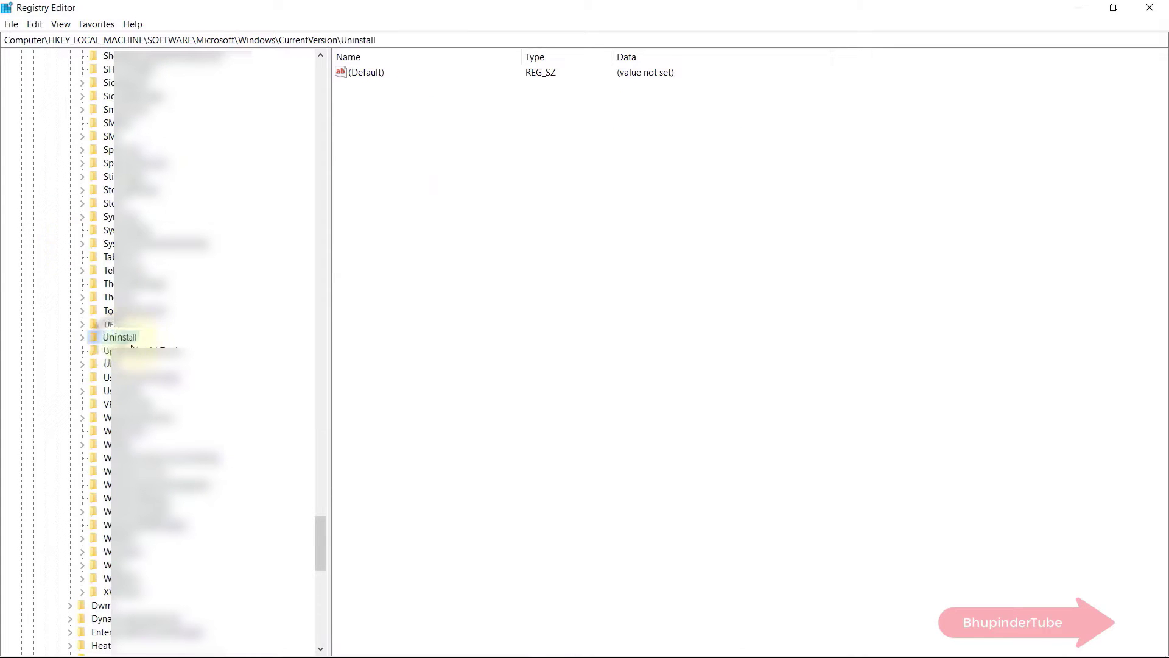
left_click(83, 335)
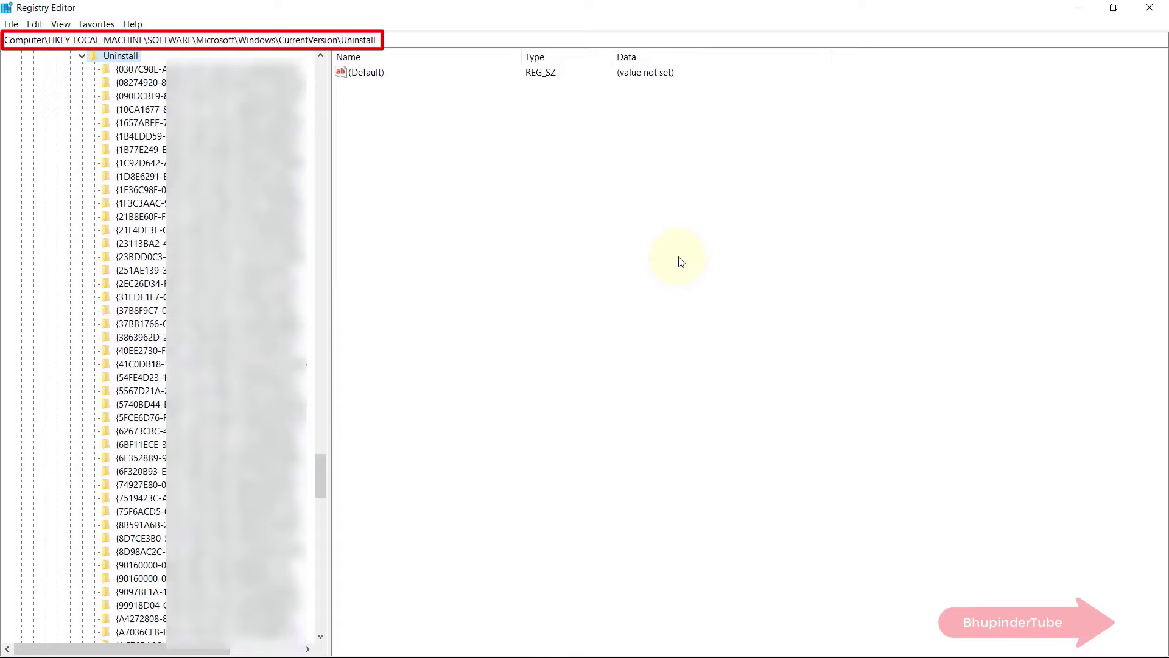
left_click(140, 68)
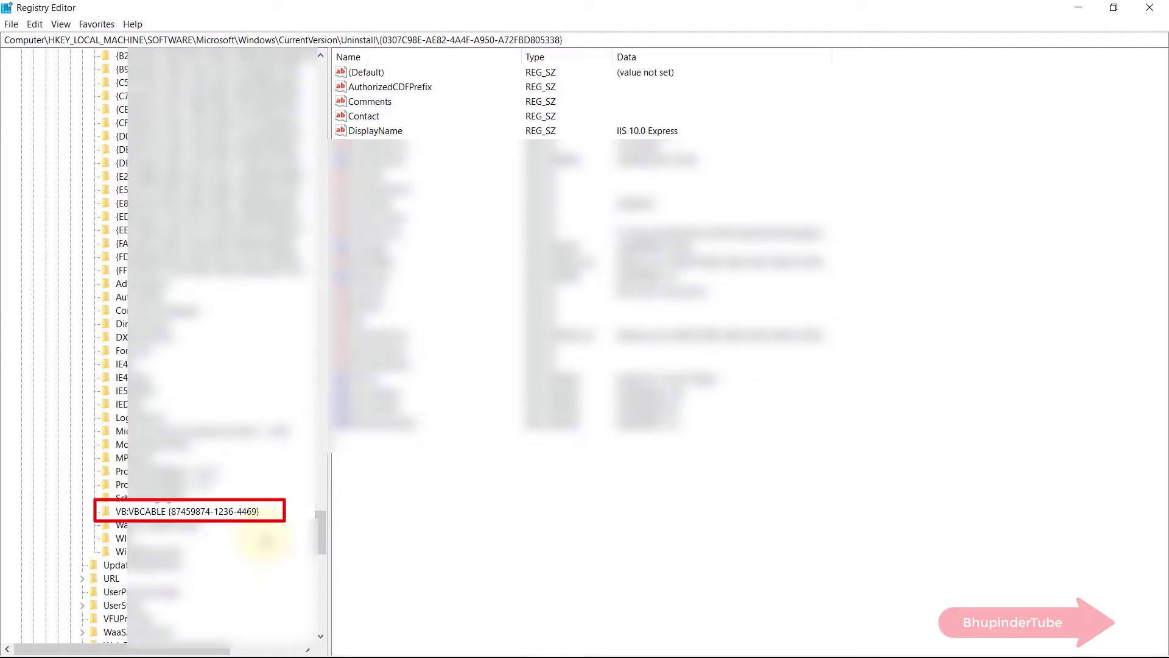
left_click(155, 511)
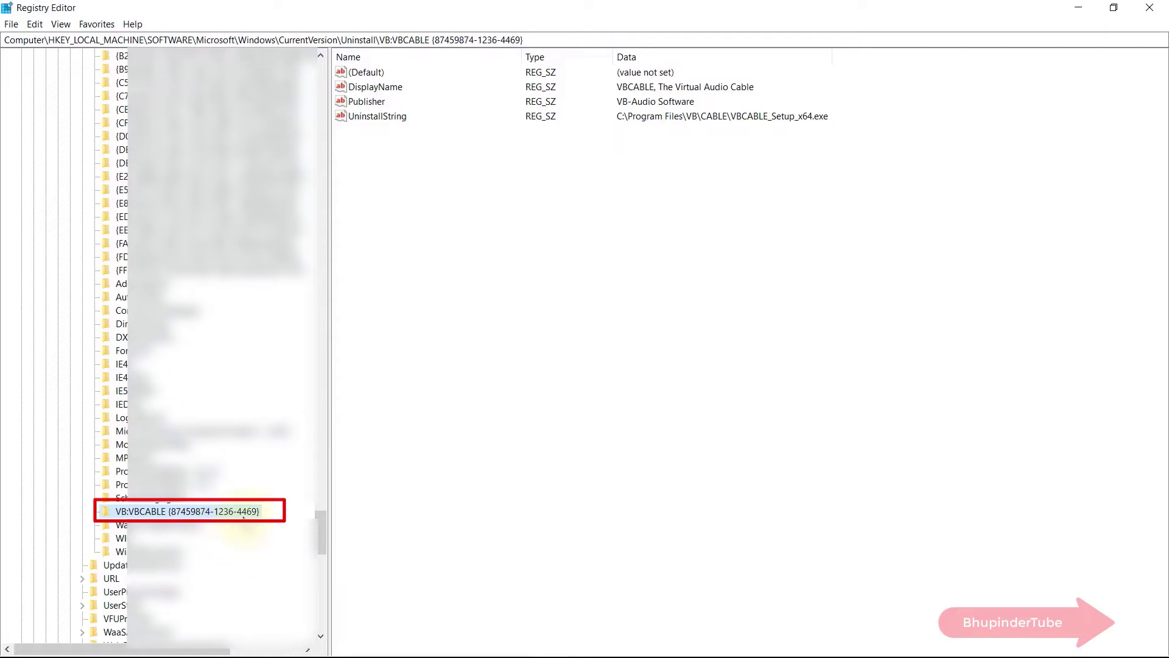
right_click(170, 510)
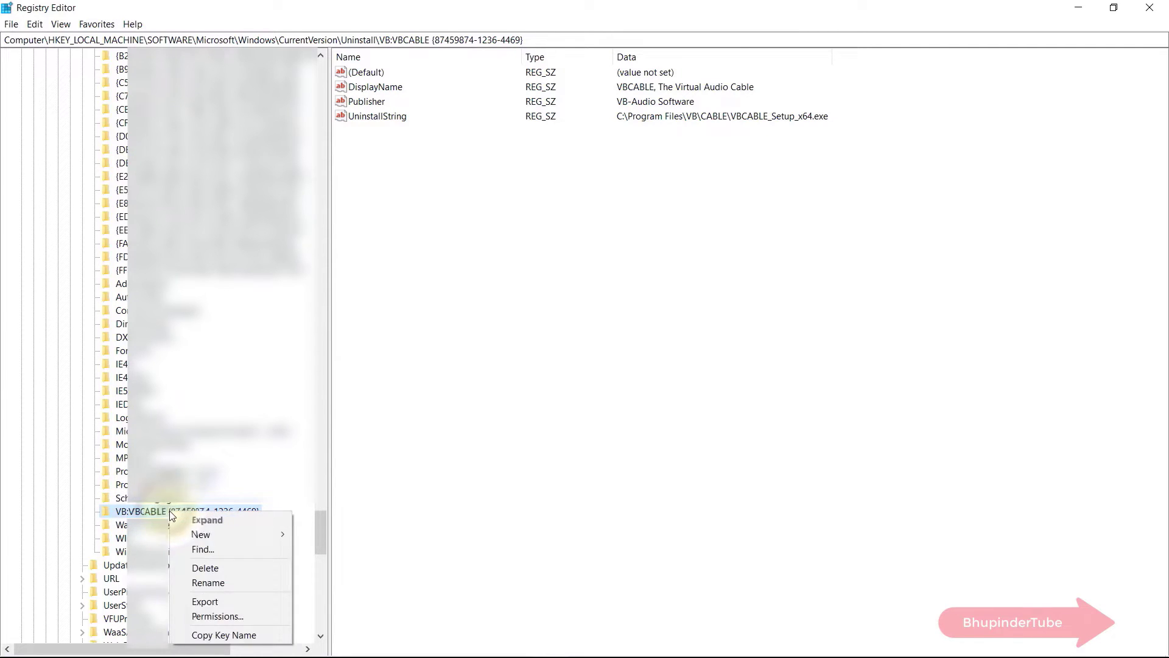
left_click(219, 568)
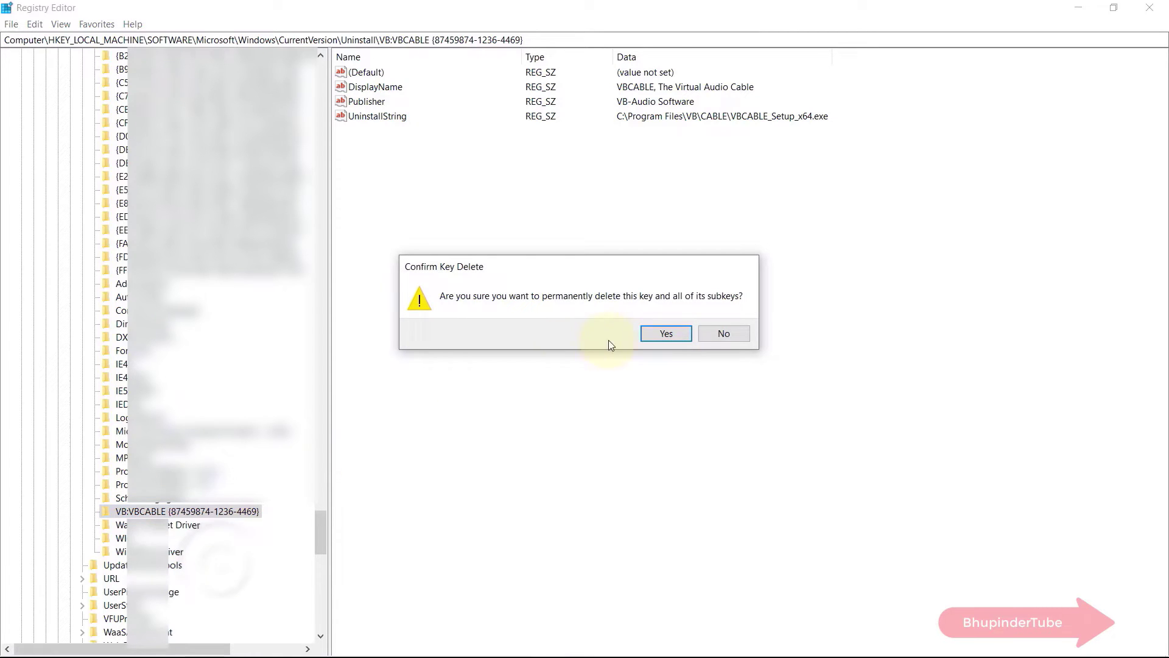
left_click(666, 334)
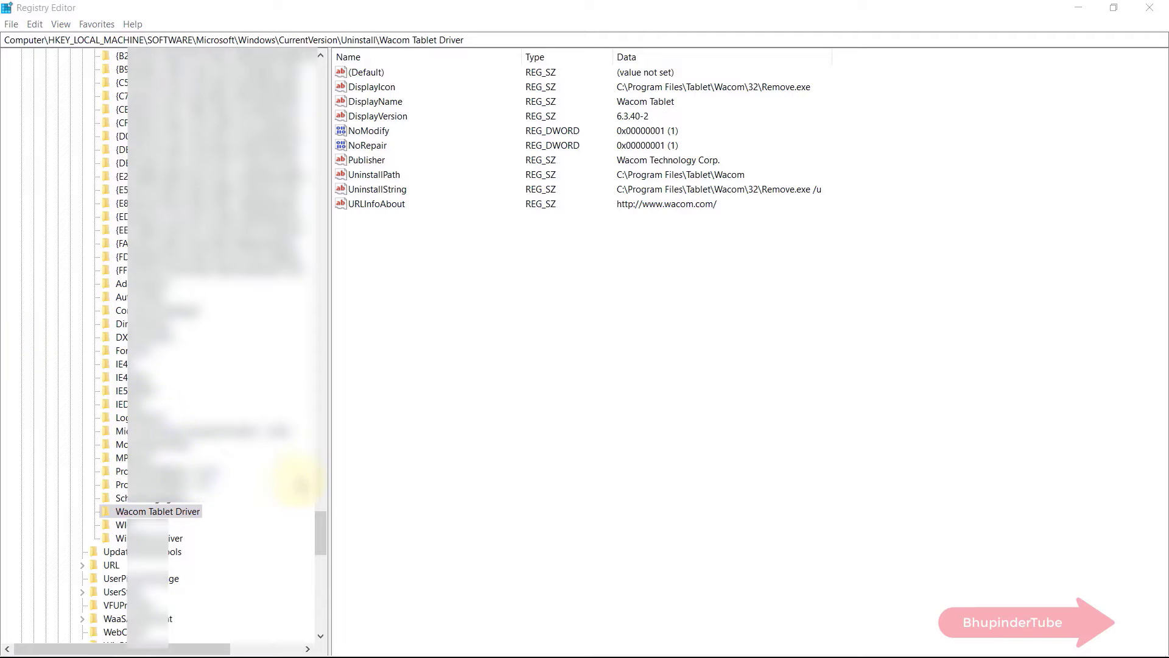
Collapse the 64-bit Windows branch and expand HKLM\SOFTWARE\WOW6432Node.
left_click_drag(319, 527, 234, 339)
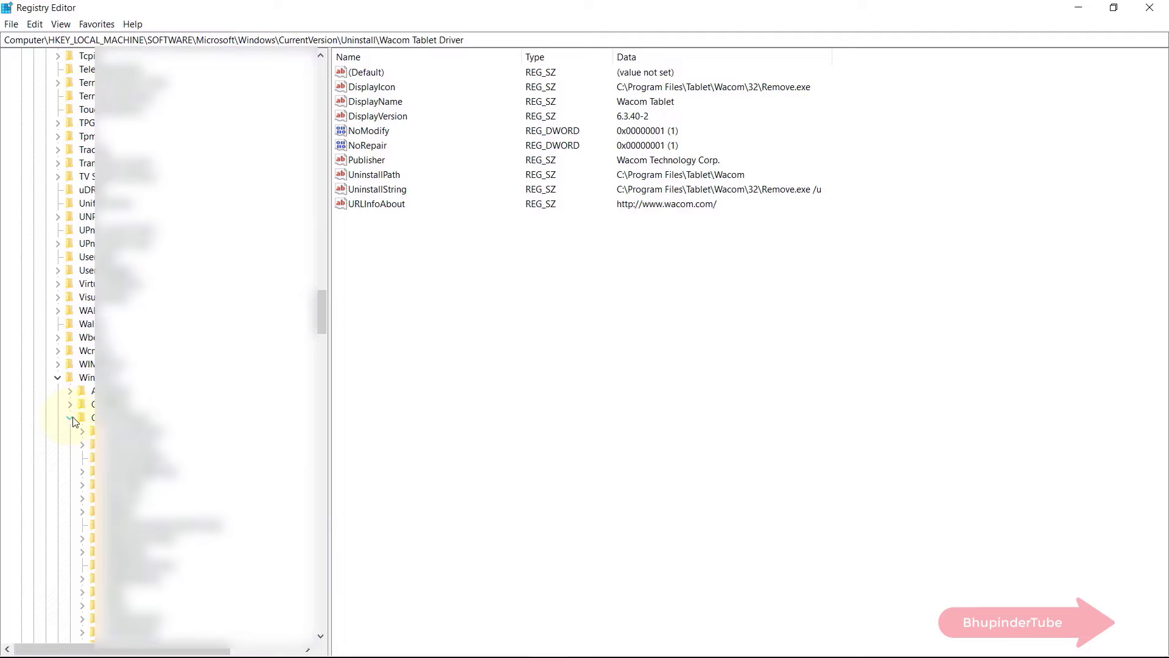
left_click(58, 377)
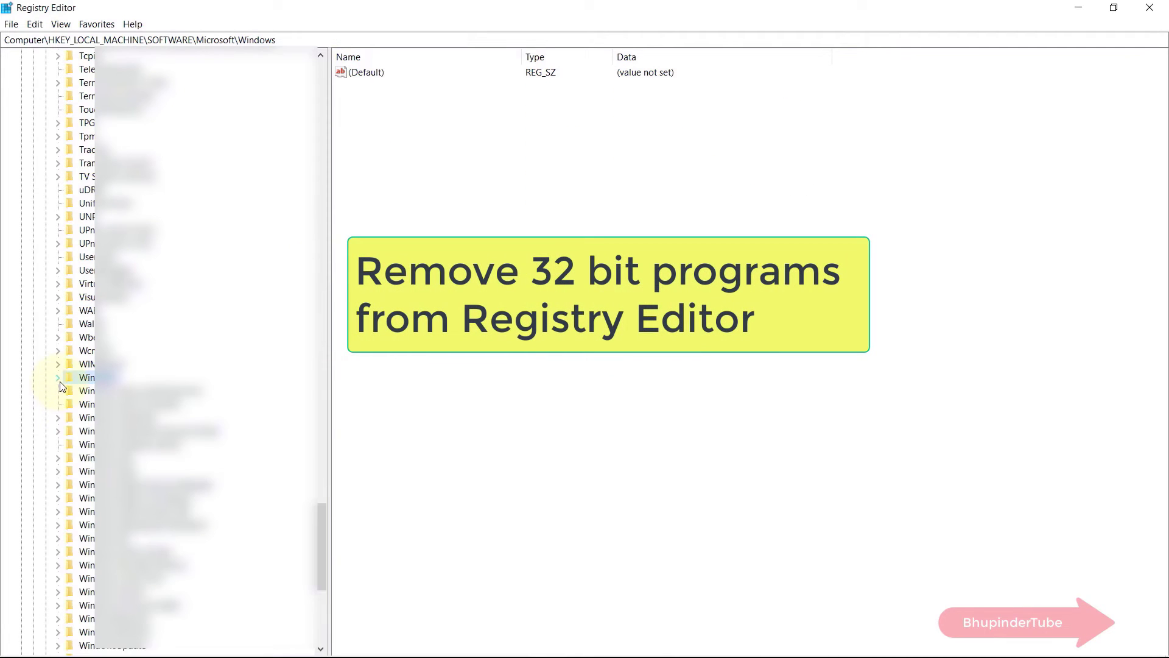
scroll(265, 434, "up", 3)
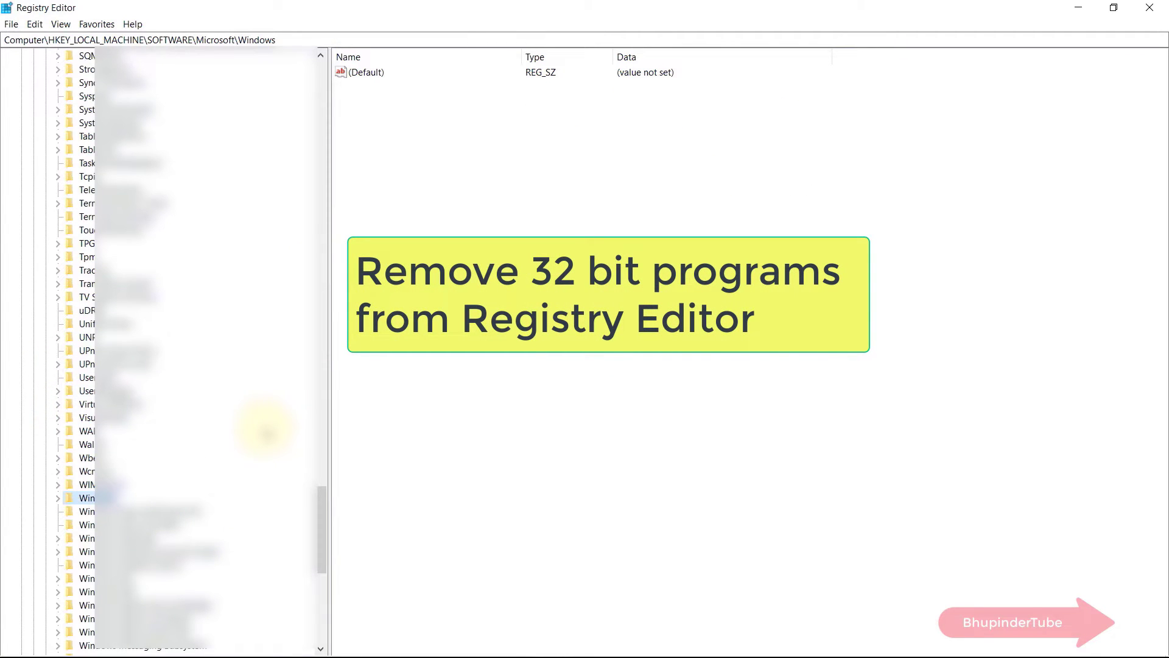
scroll(188, 188, "up", 20)
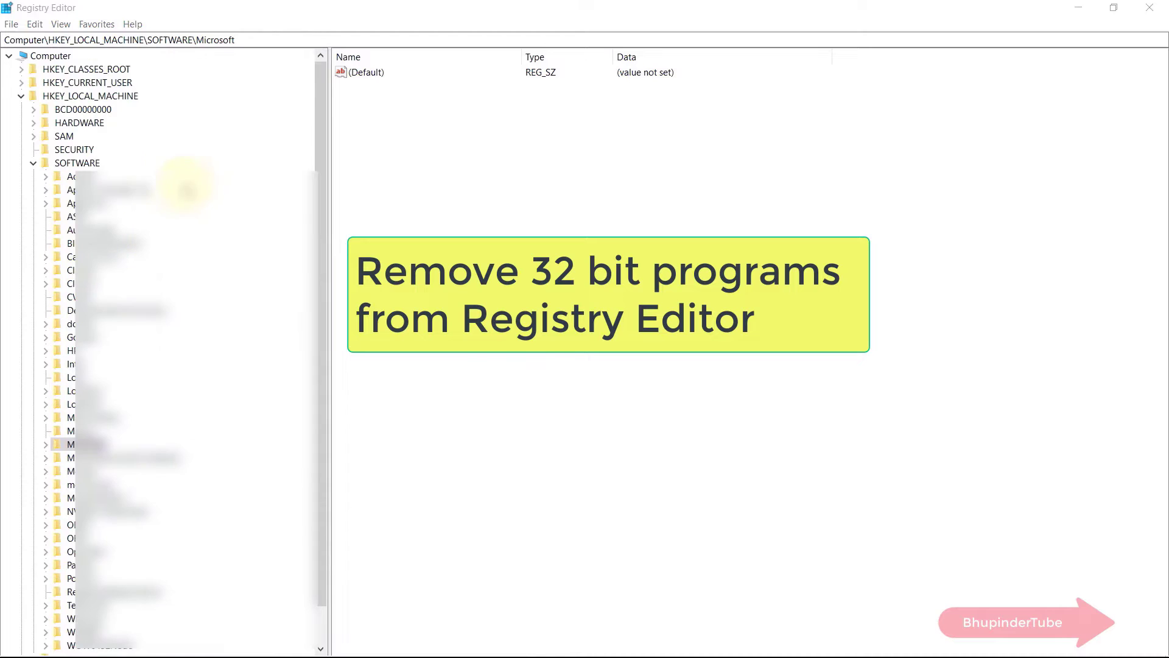
left_click(78, 162)
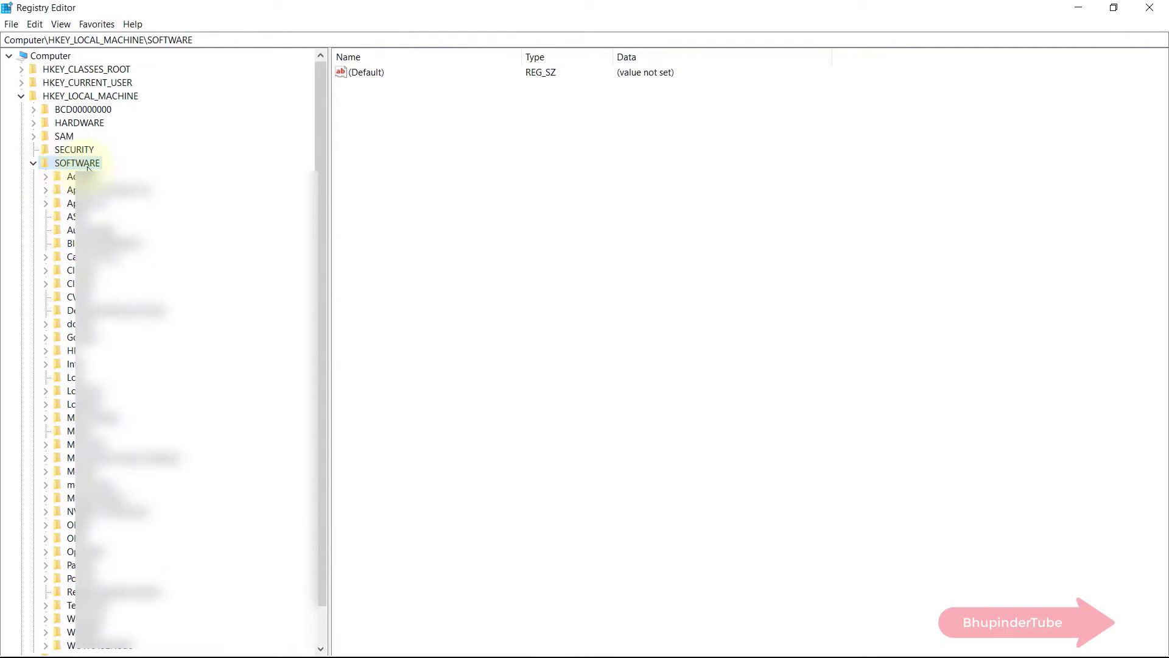
scroll(210, 396, "down", 1)
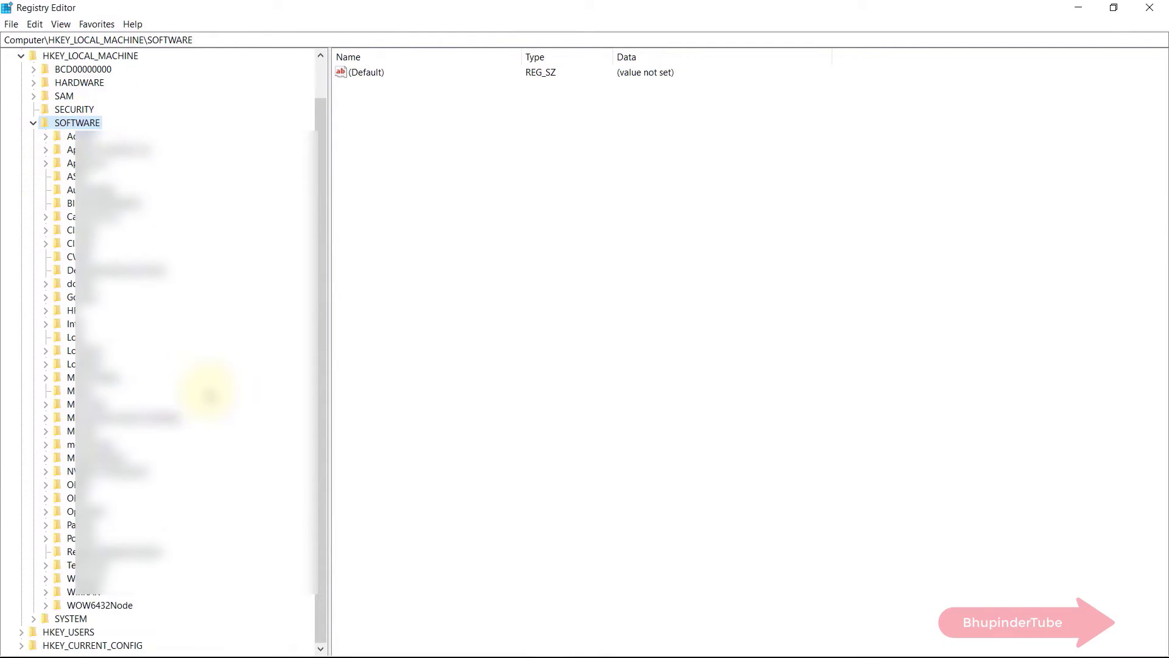
left_click(93, 607)
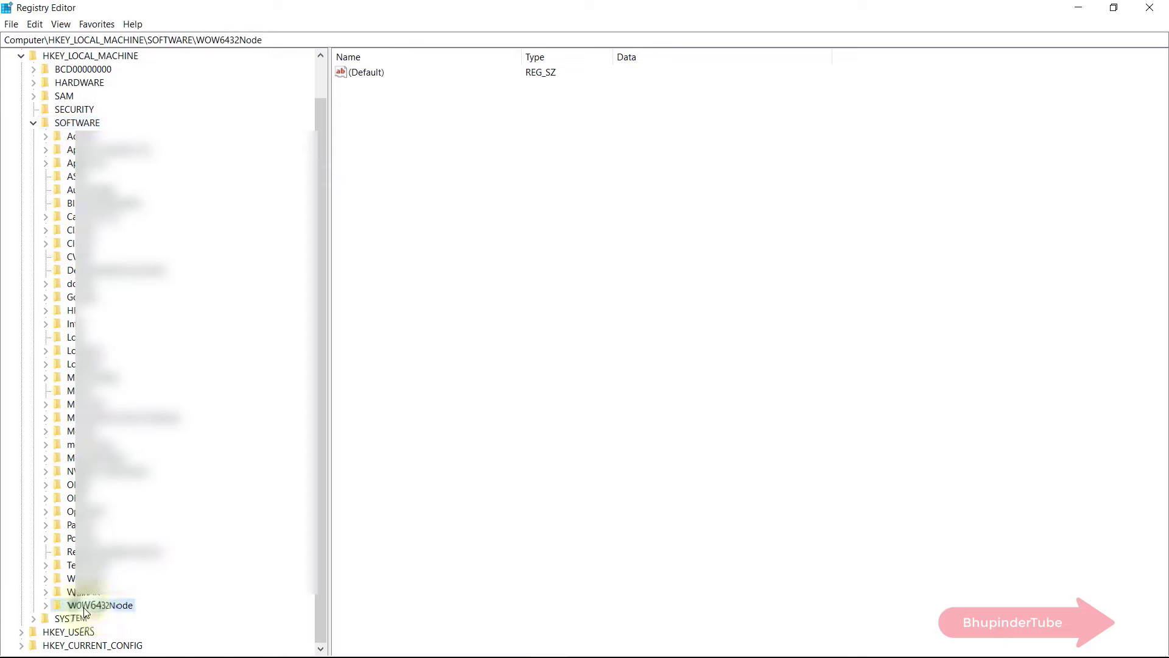
left_click(46, 606)
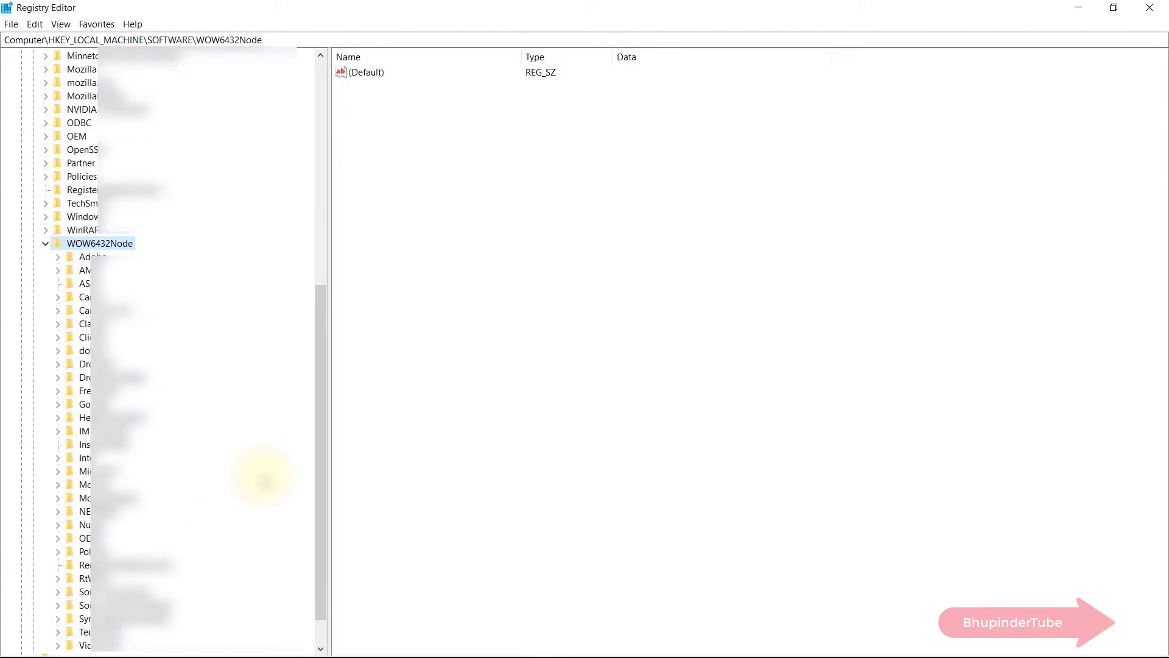
Expand WOW6432Node\Microsoft\Windows\CurrentVersion\Uninstall and check the first entry's DisplayName.
scroll(243, 475, "down", 1)
left_click(59, 433)
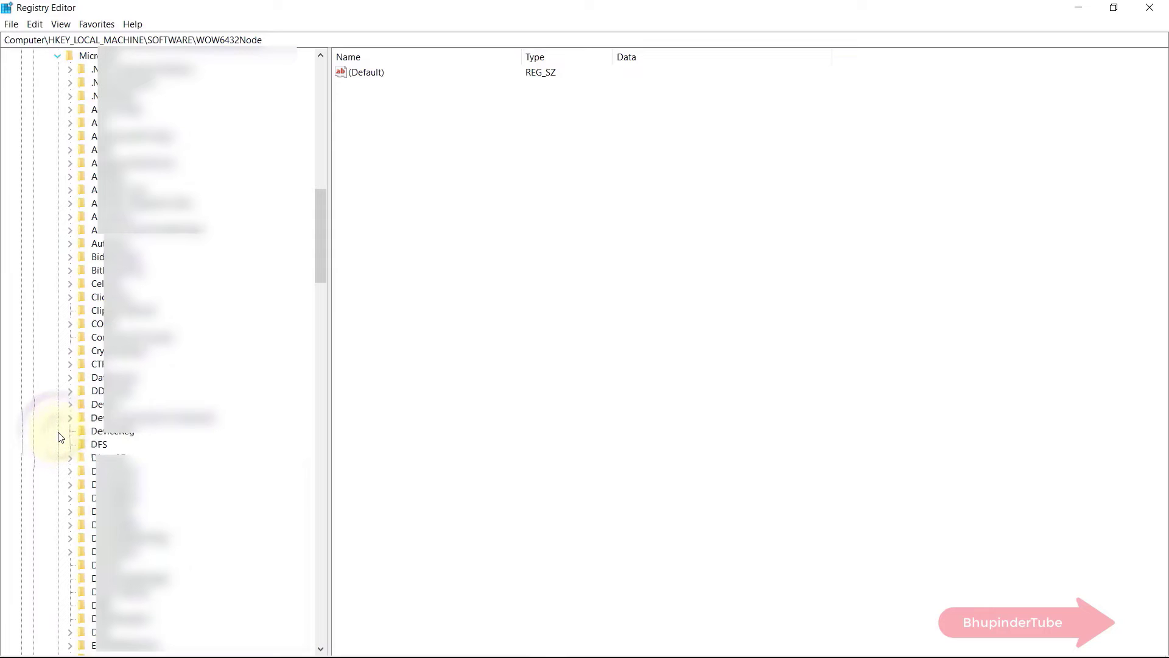
scroll(115, 448, "down", 20)
left_click(112, 445)
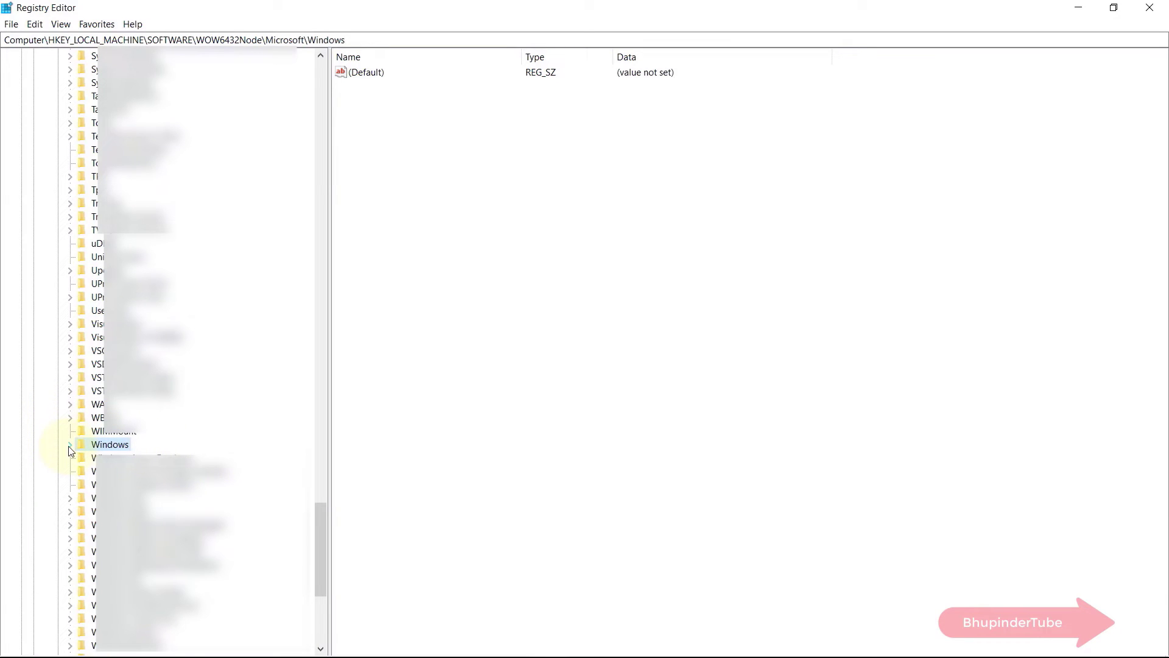
left_click(69, 445)
left_click(106, 472)
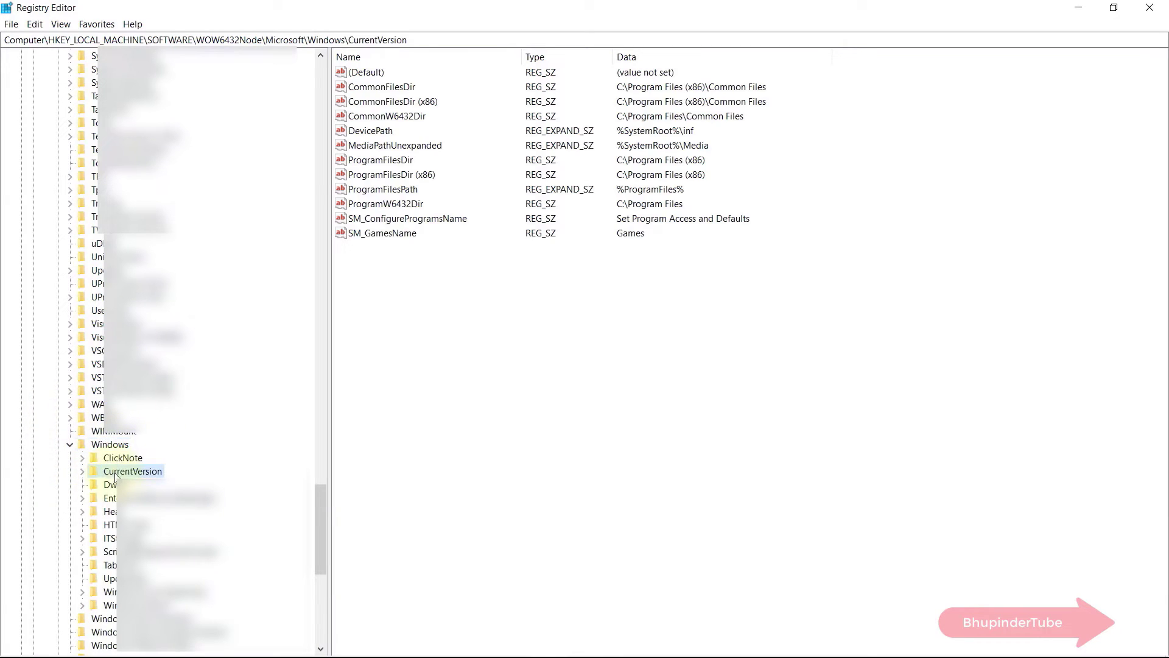
left_click(82, 470)
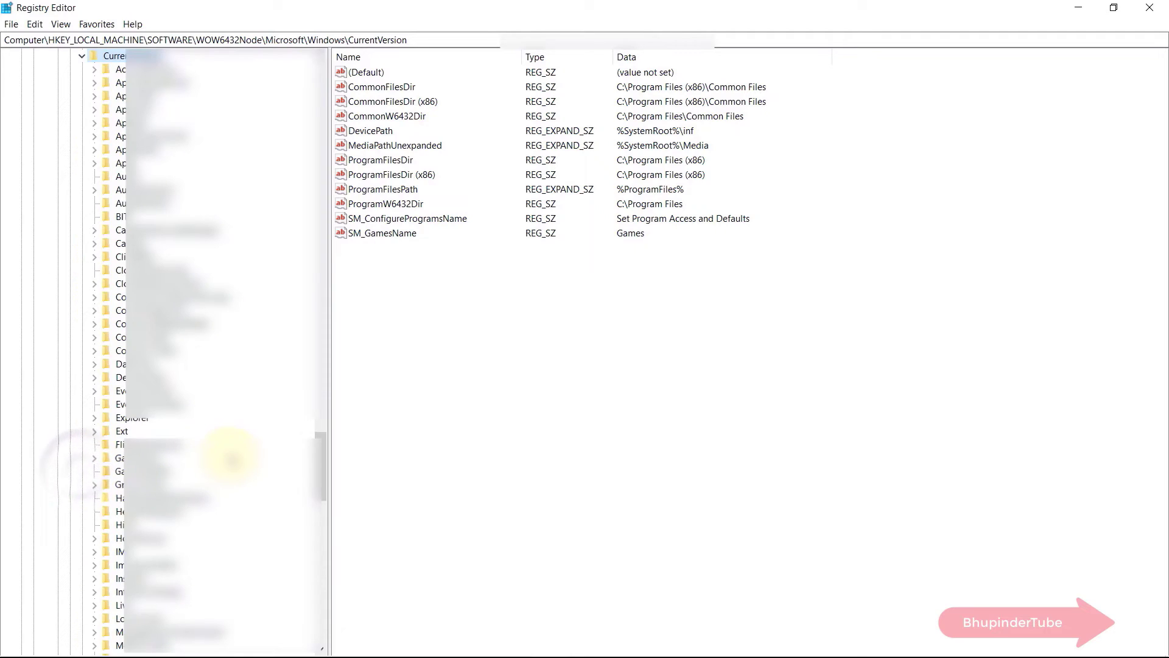
left_click(126, 432)
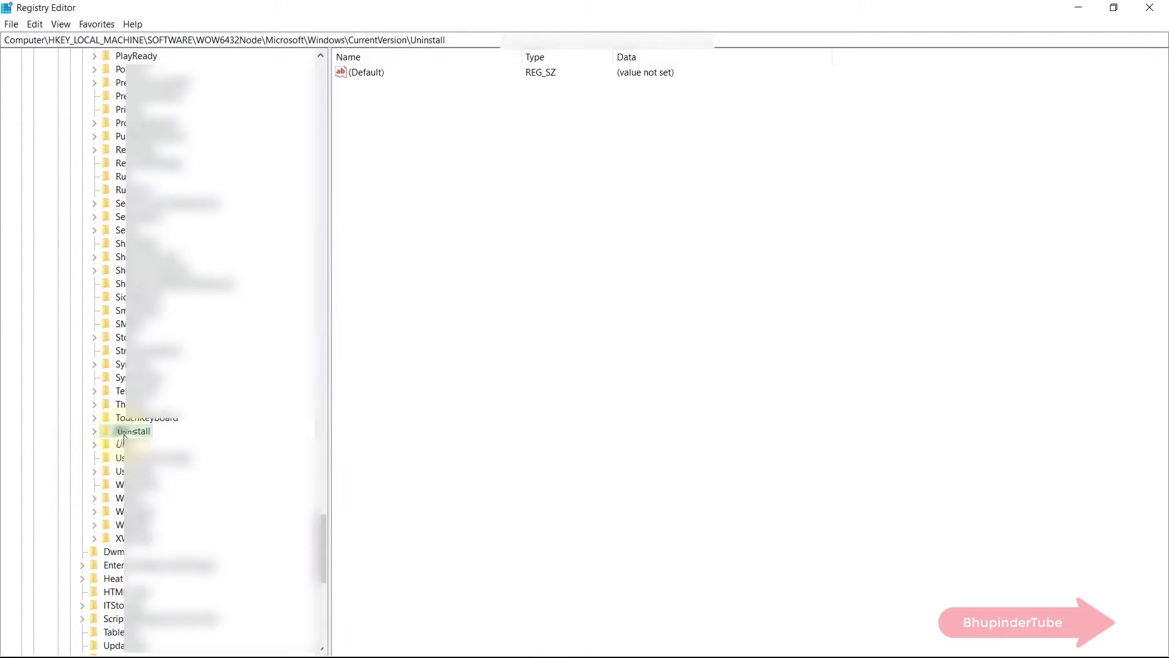
left_click(98, 431)
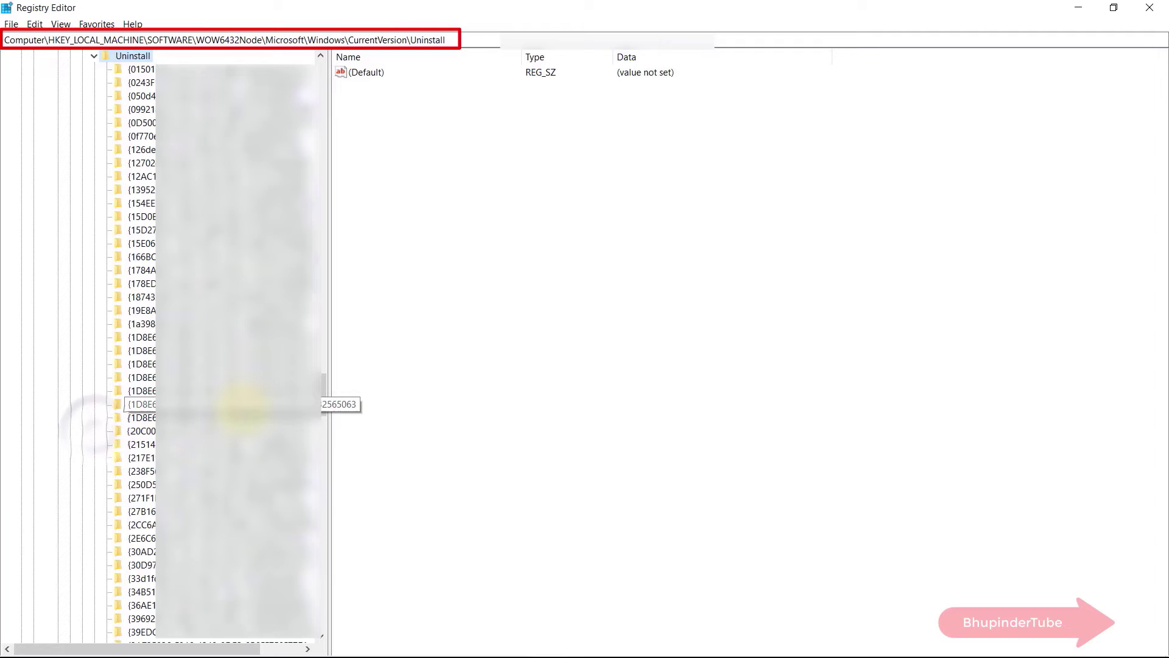
left_click(183, 69)
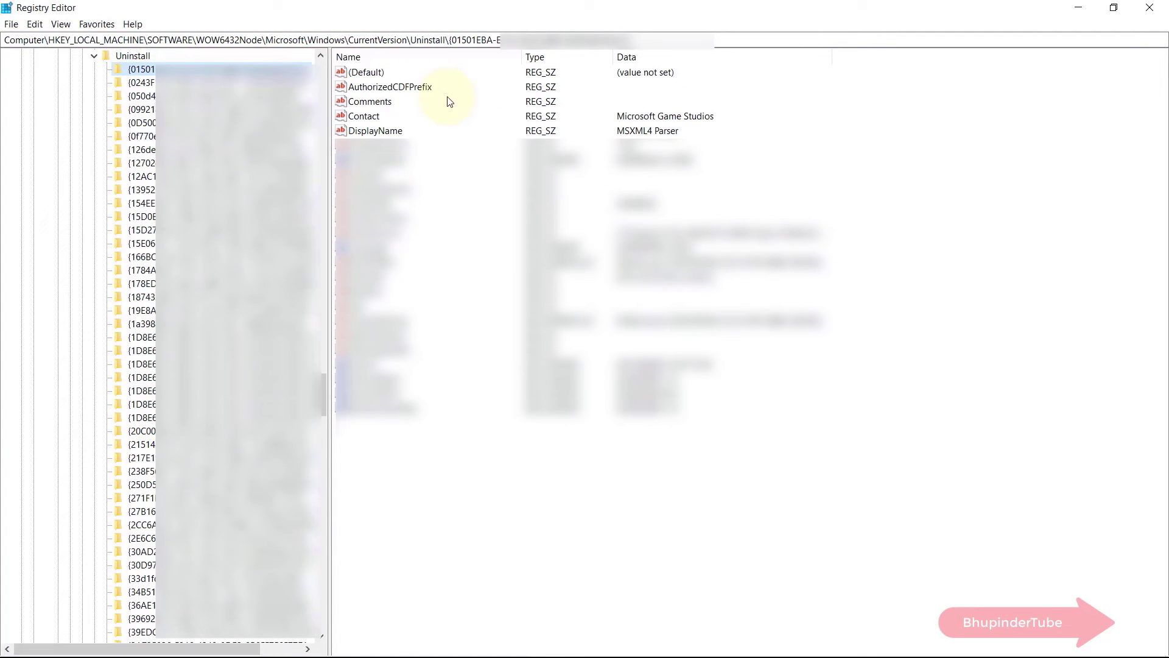
left_click(380, 132)
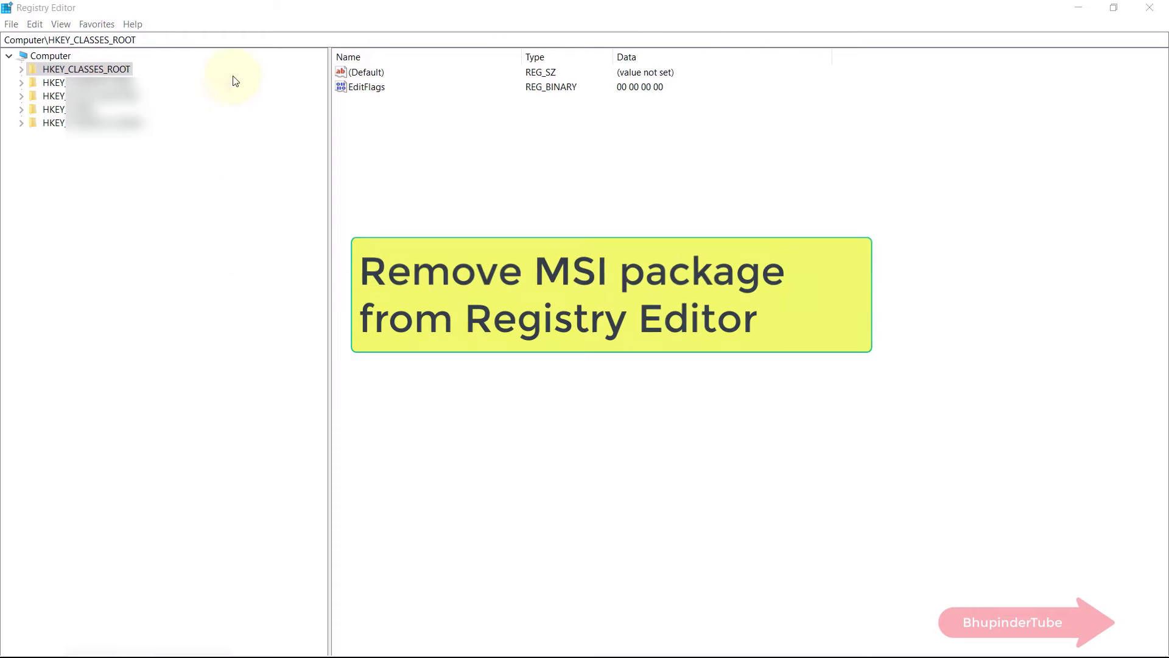
Expand HKEY_CLASSES_ROOT\Installer\Products and inspect an MSI product entry's values.
left_click(21, 70)
scroll(275, 326, "down", 4)
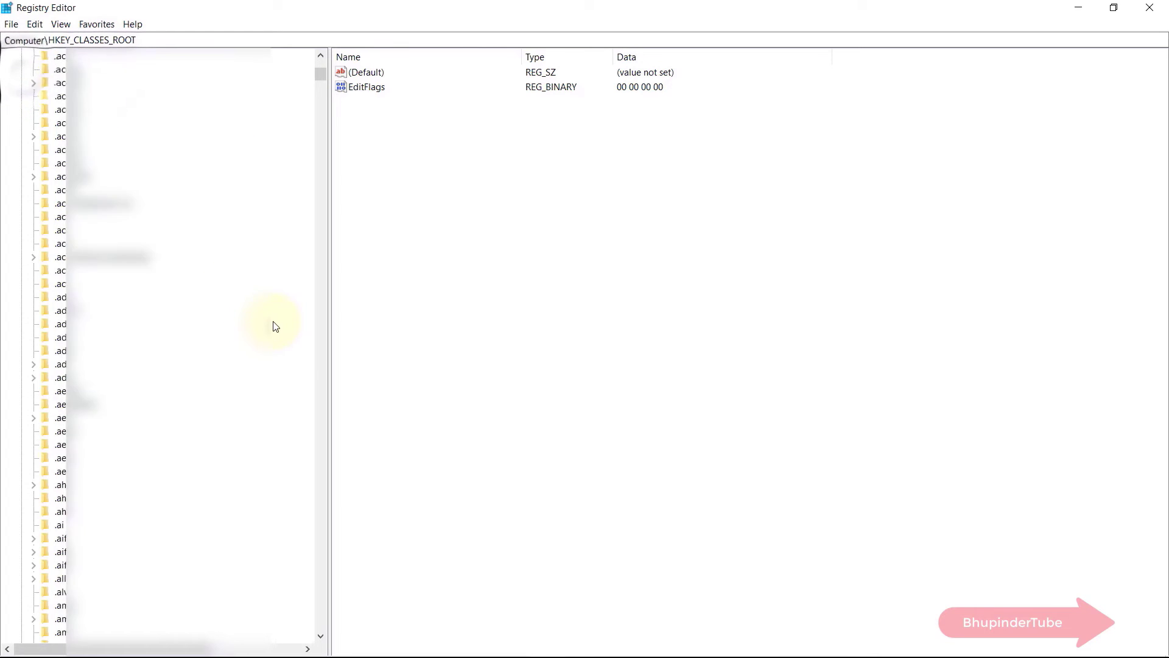
scroll(275, 326, "down", 20)
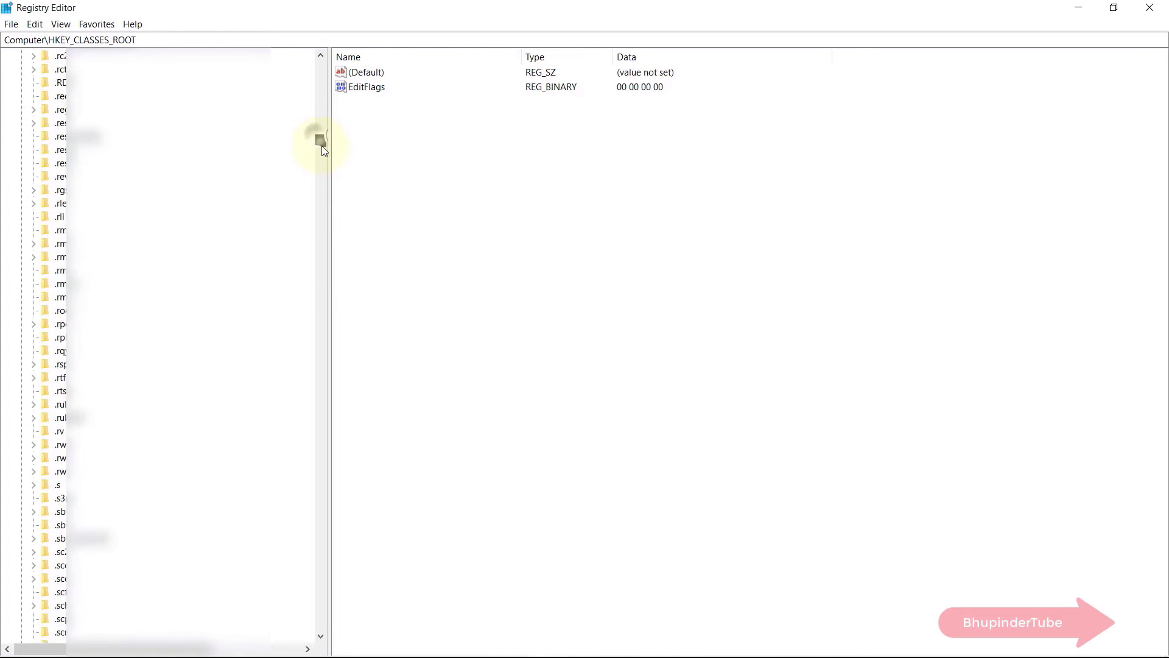
mouse_move(322, 146)
left_mouse_down()
mouse_move(347, 248)
mouse_move(340, 316)
left_mouse_up()
left_click(72, 242)
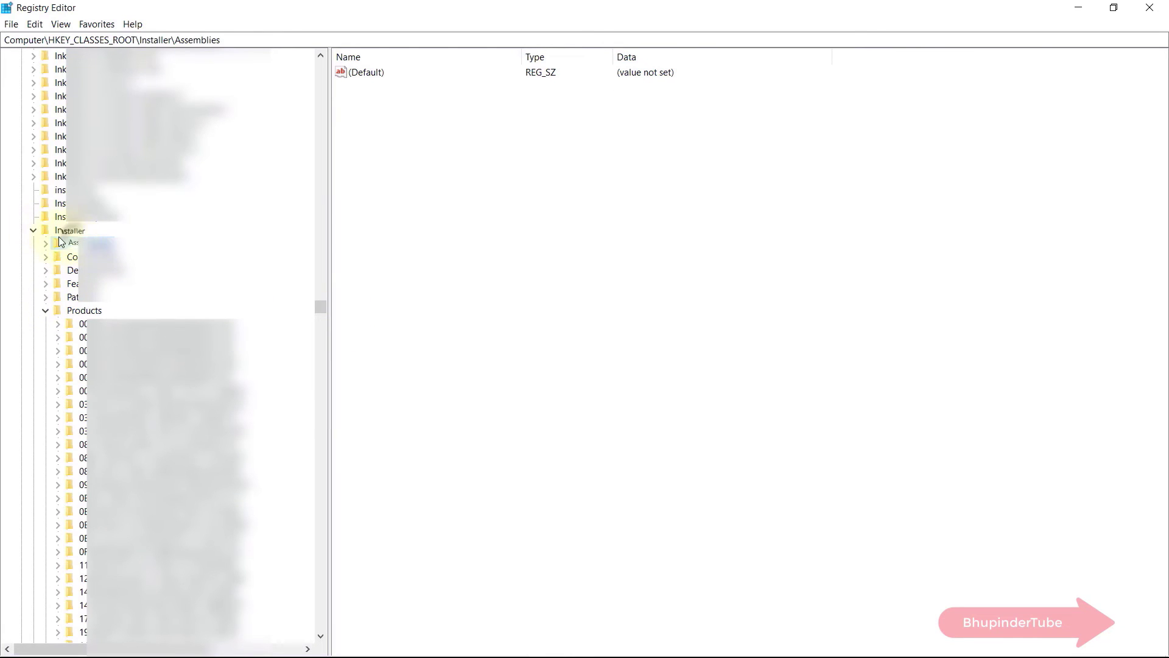
left_click(68, 231)
left_click(85, 310)
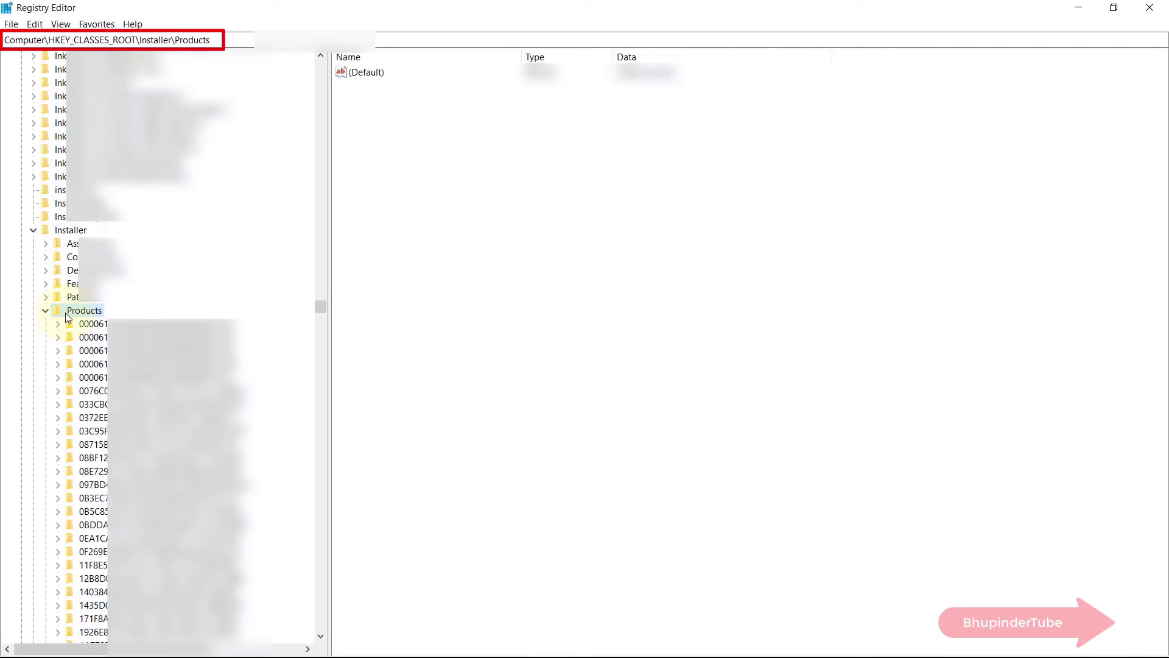
left_click(180, 390)
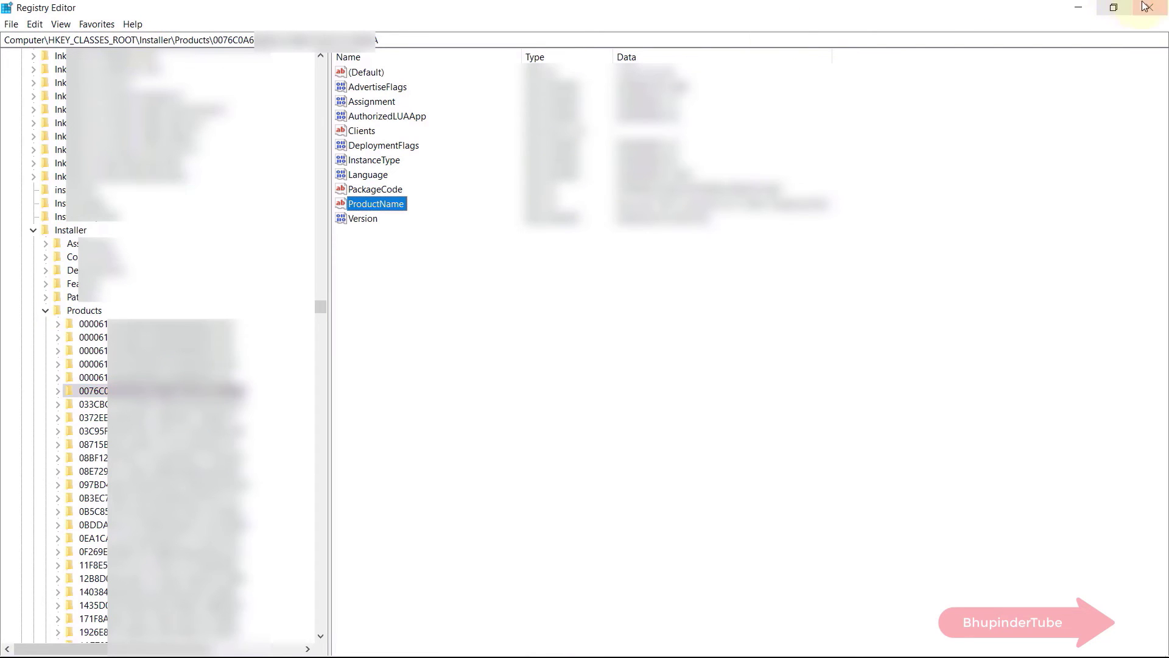
Close Registry Editor and restart the computer.
left_click(1160, 7)
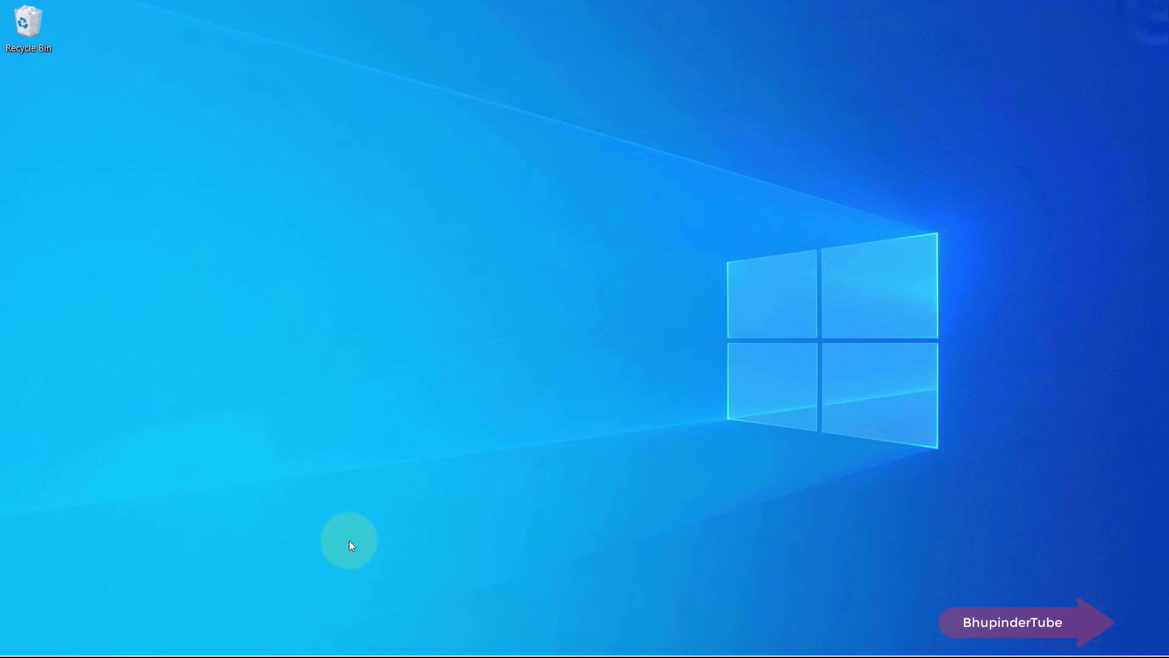
left_click(18, 641)
left_click(19, 609)
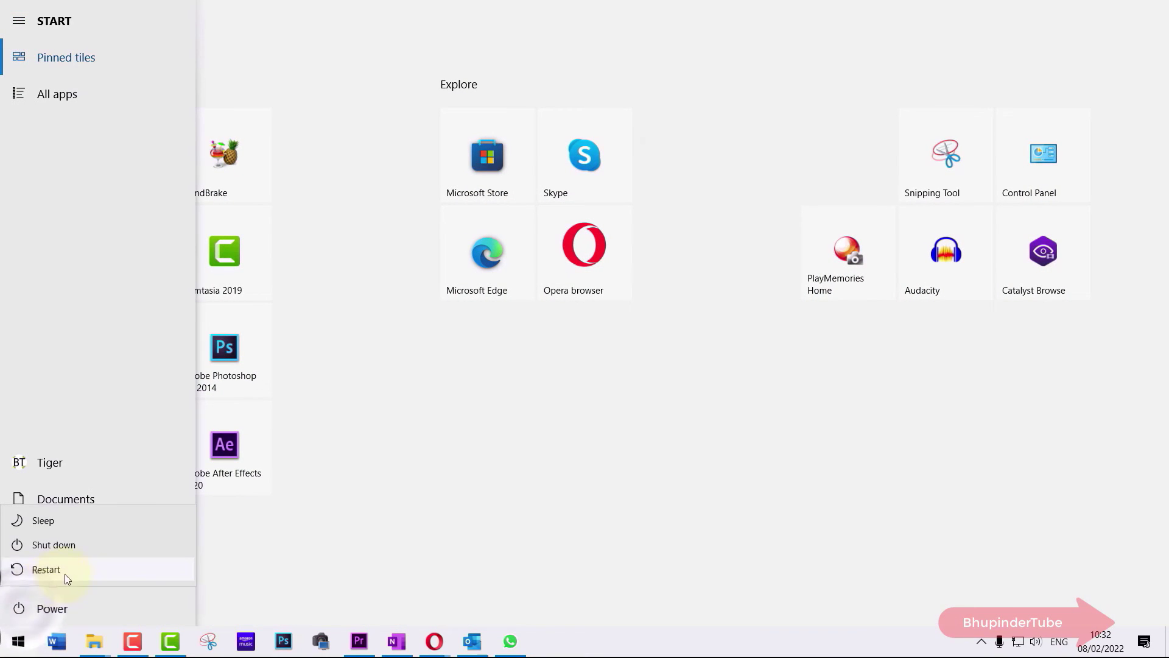
left_click(83, 574)
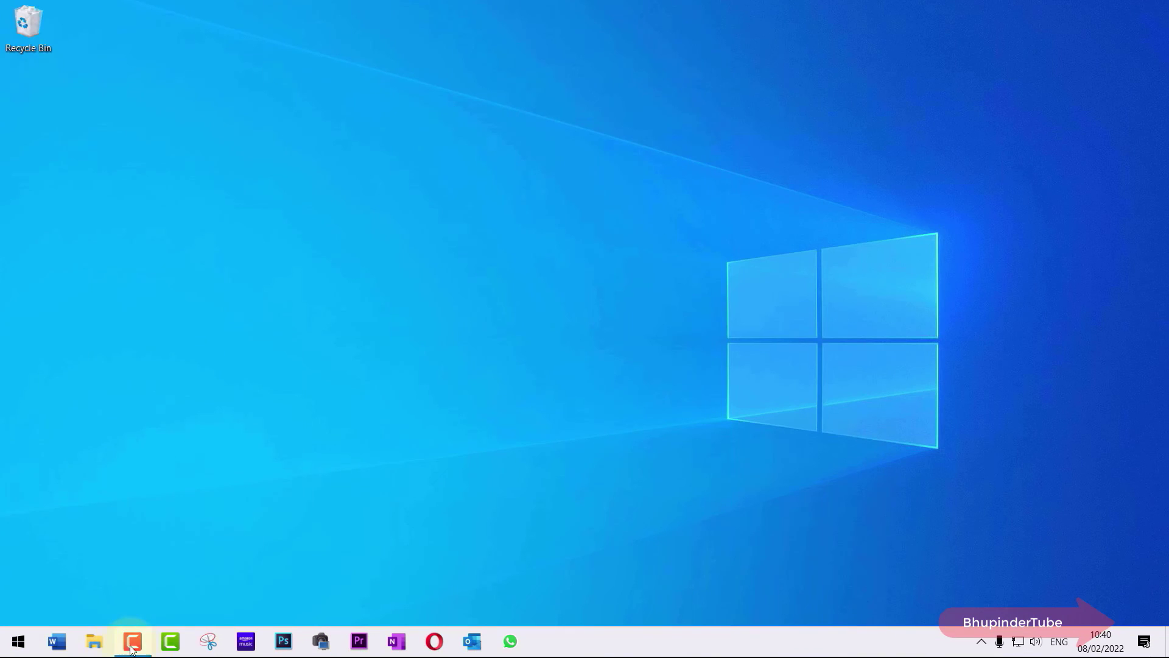
left_click(19, 642)
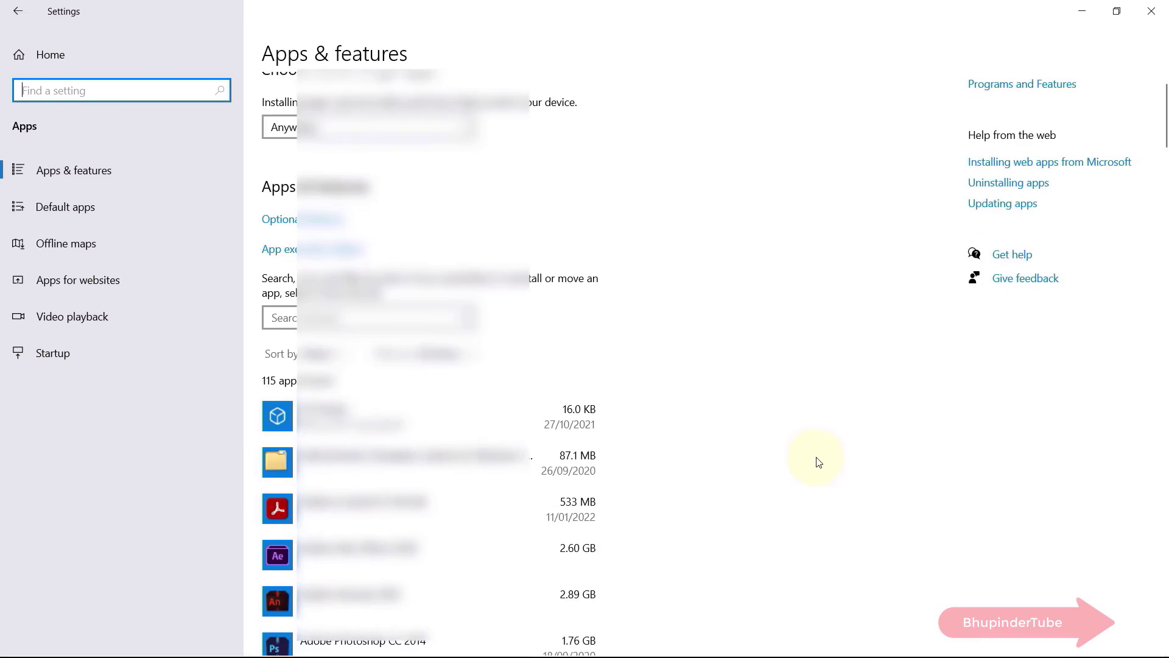
Scroll through the installed apps list after the restart.
scroll(819, 474, "down", 10)
scroll(827, 478, "down", 15)
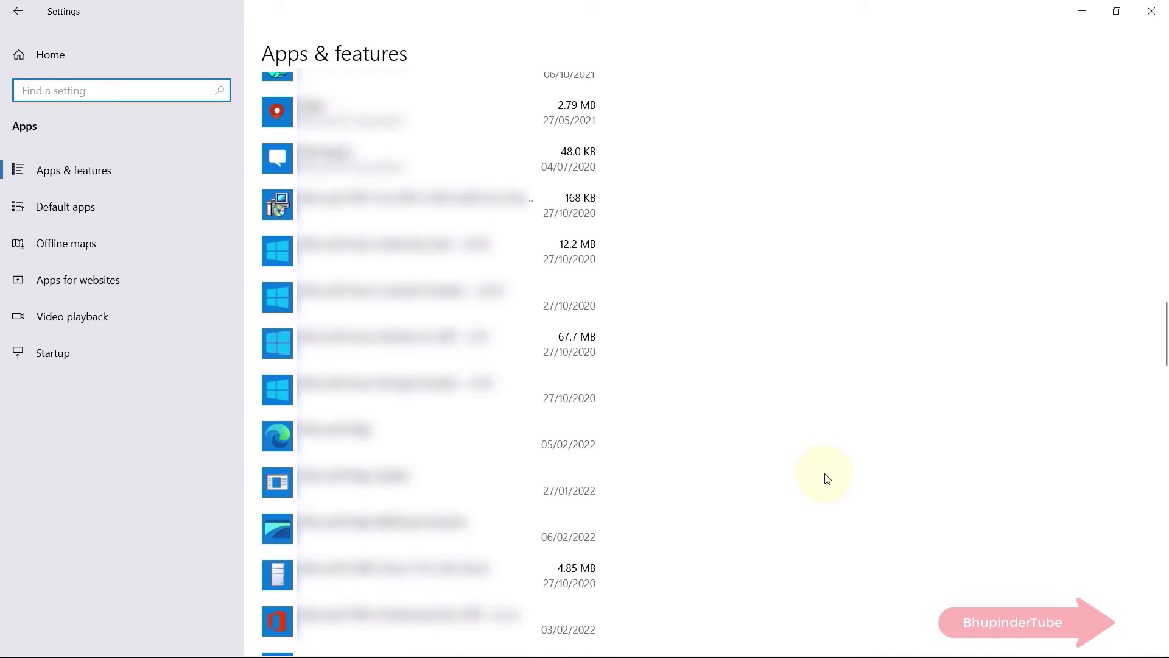